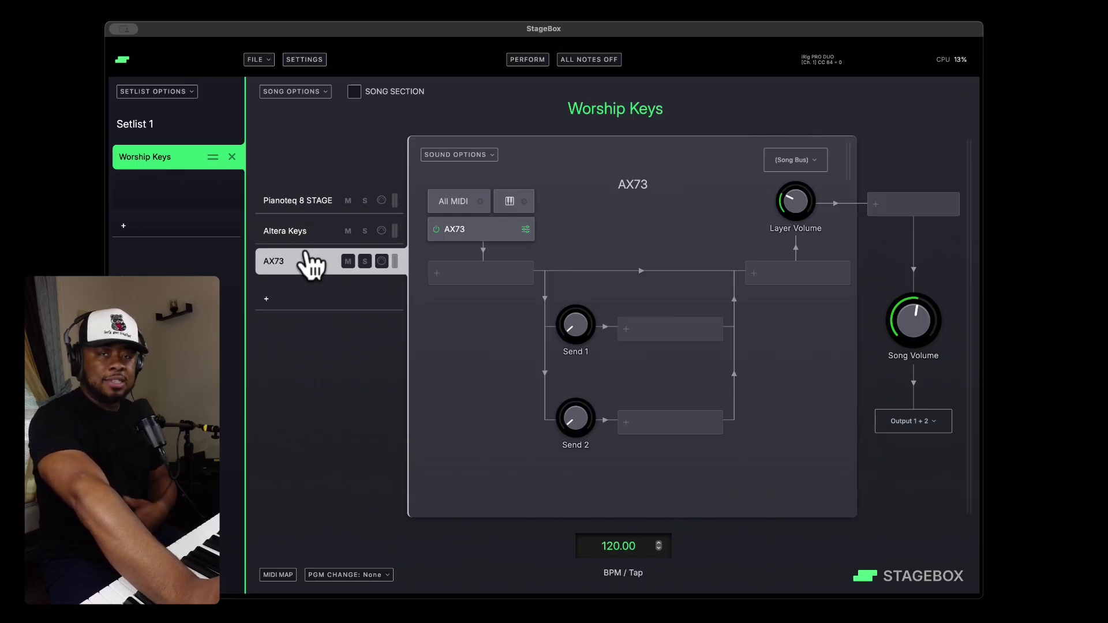
Step: Examine the instrument windows of the Pianoteq 8 STAGE, Altera Keys and AX73 layers, closing each after viewing
{"action": "left_click", "coordinate": [293, 203]}
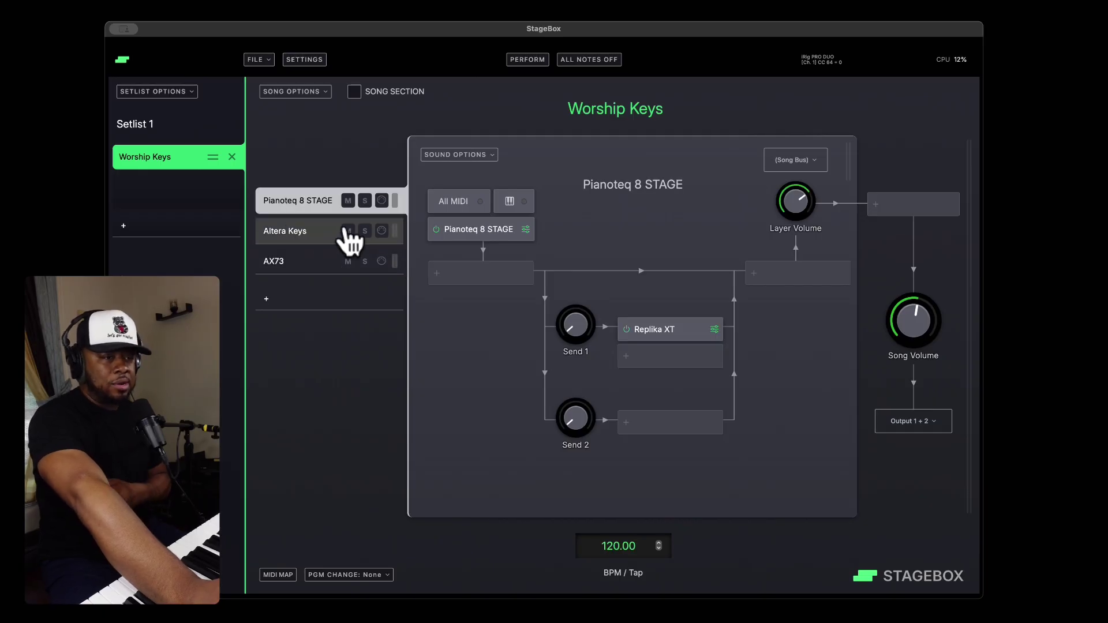
{"action": "left_click", "coordinate": [526, 229]}
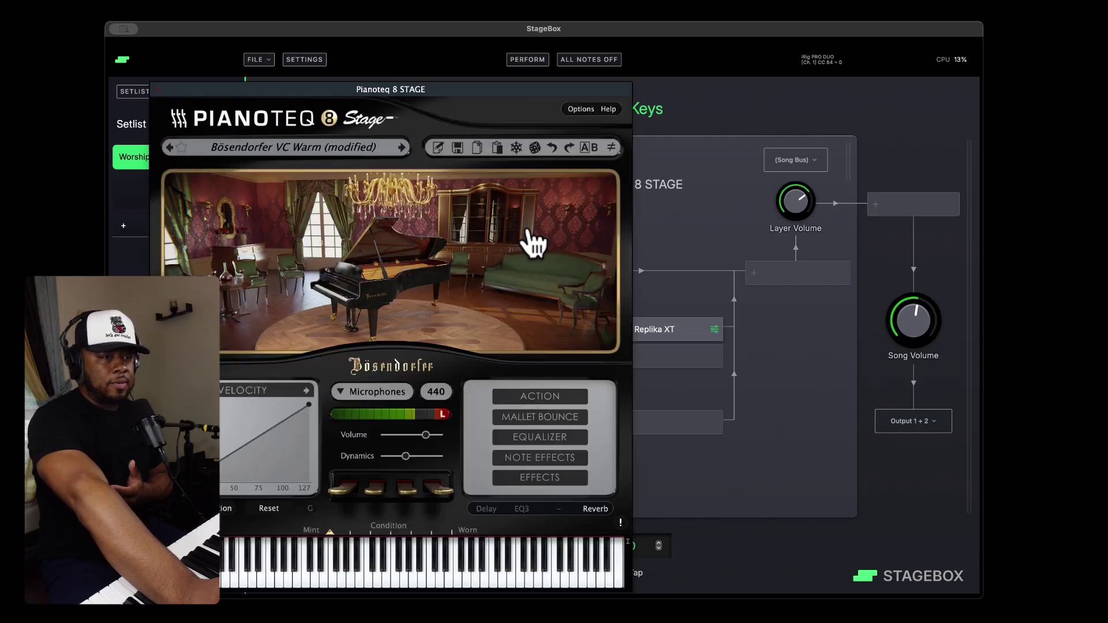
{"action": "left_click", "coordinate": [156, 89]}
{"action": "left_click", "coordinate": [301, 237]}
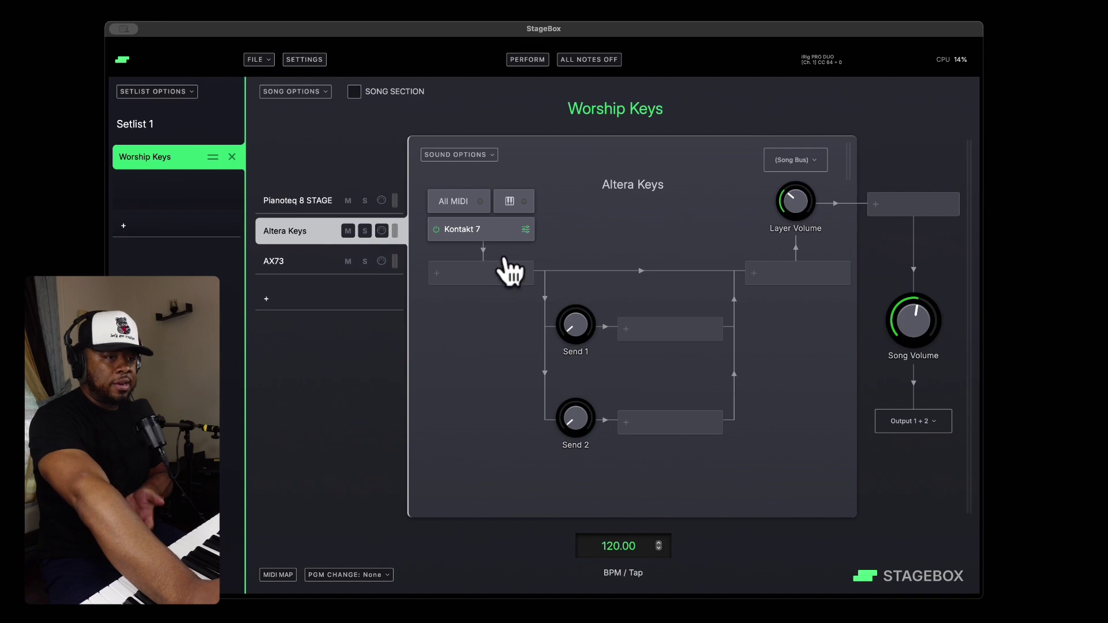
{"action": "left_click", "coordinate": [525, 229]}
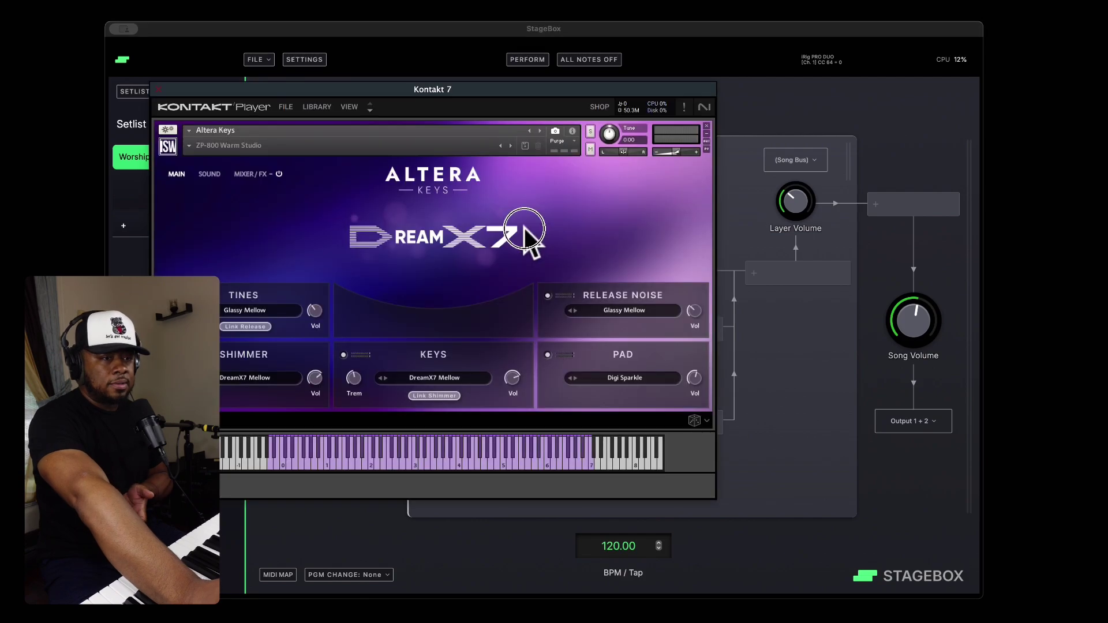
{"action": "left_click", "coordinate": [157, 88]}
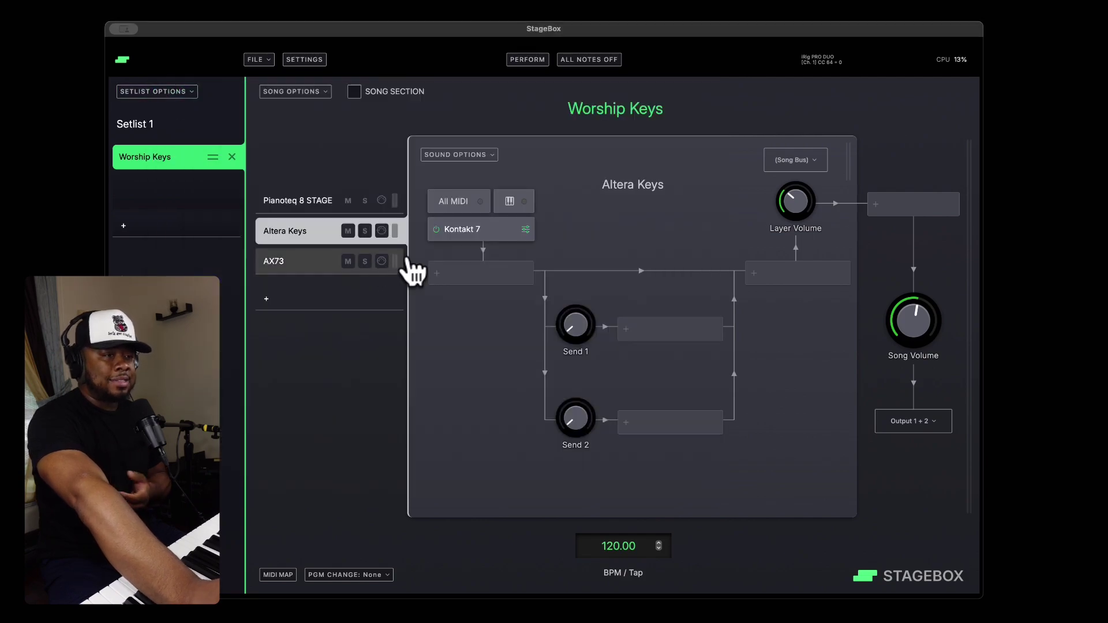
{"action": "left_click", "coordinate": [324, 263]}
{"action": "left_click", "coordinate": [526, 229]}
{"action": "key", "text": "Escape"}
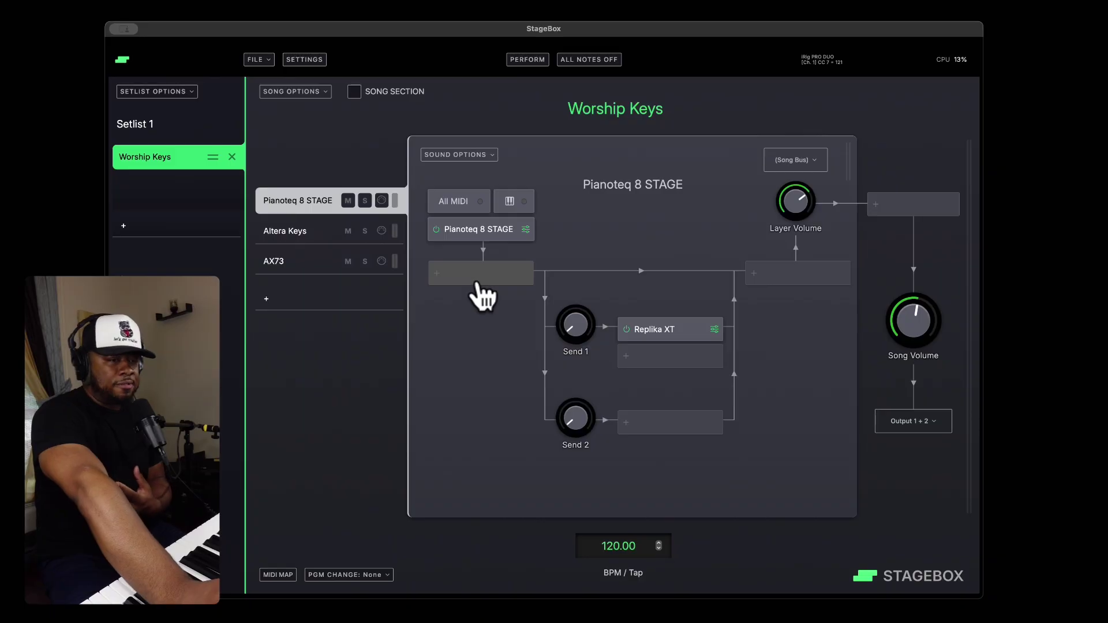
Step: Solo the Pianoteq 8 STAGE layer and adjust Send 1, raising then reducing the amount feeding Replika XT
{"action": "left_click", "coordinate": [594, 367]}
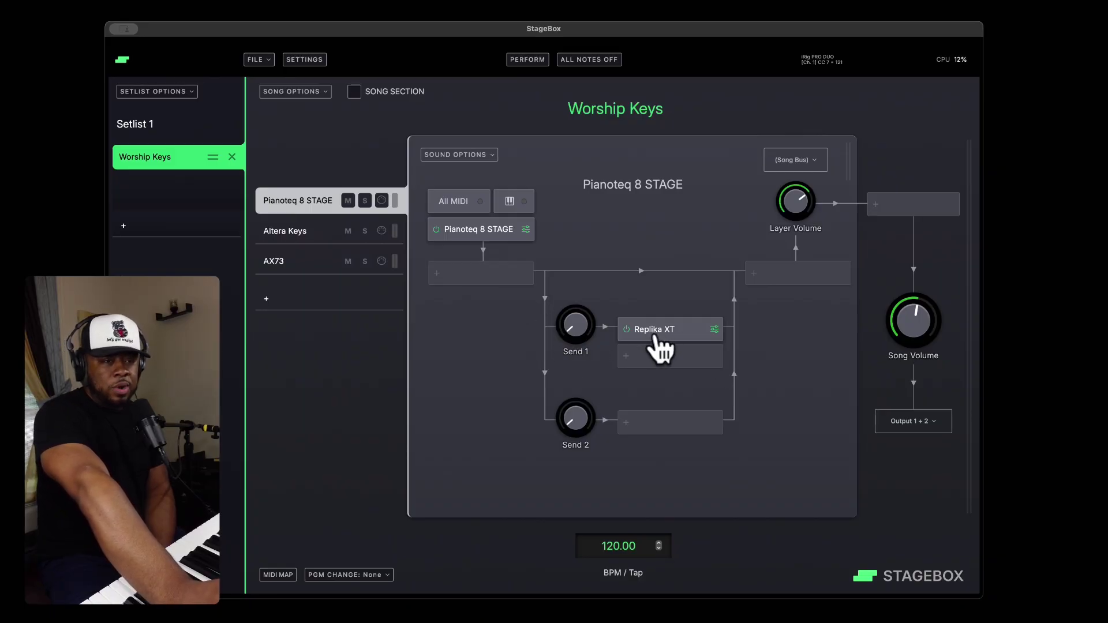
{"action": "left_click", "coordinate": [364, 200]}
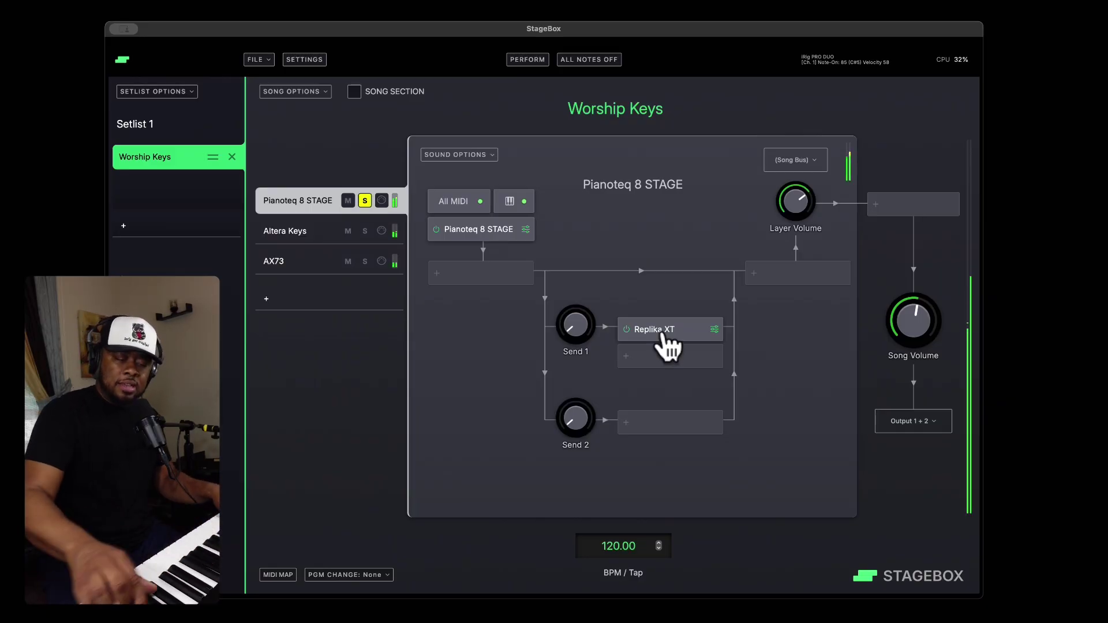
{"action": "left_click_drag", "start_coordinate": [566, 324], "coordinate": [552, 245]}
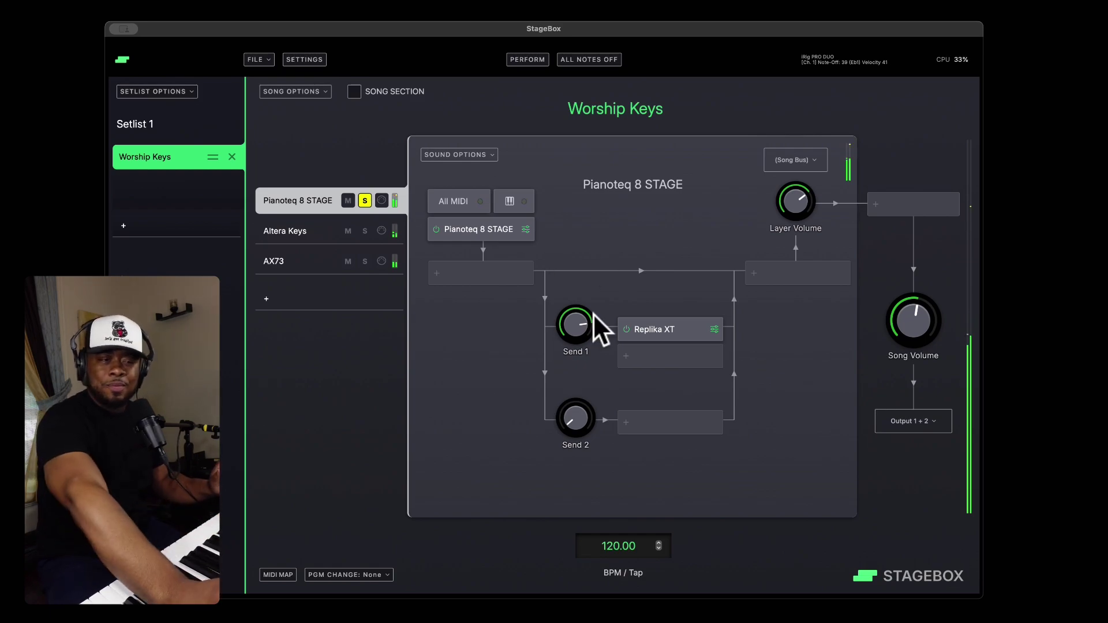
{"action": "left_click_drag", "start_coordinate": [584, 321], "coordinate": [586, 421]}
Step: Insert the Safari Pedals Fox Echo Chorus effect directly after the Pianoteq 8 STAGE instrument
{"action": "left_click", "coordinate": [467, 273]}
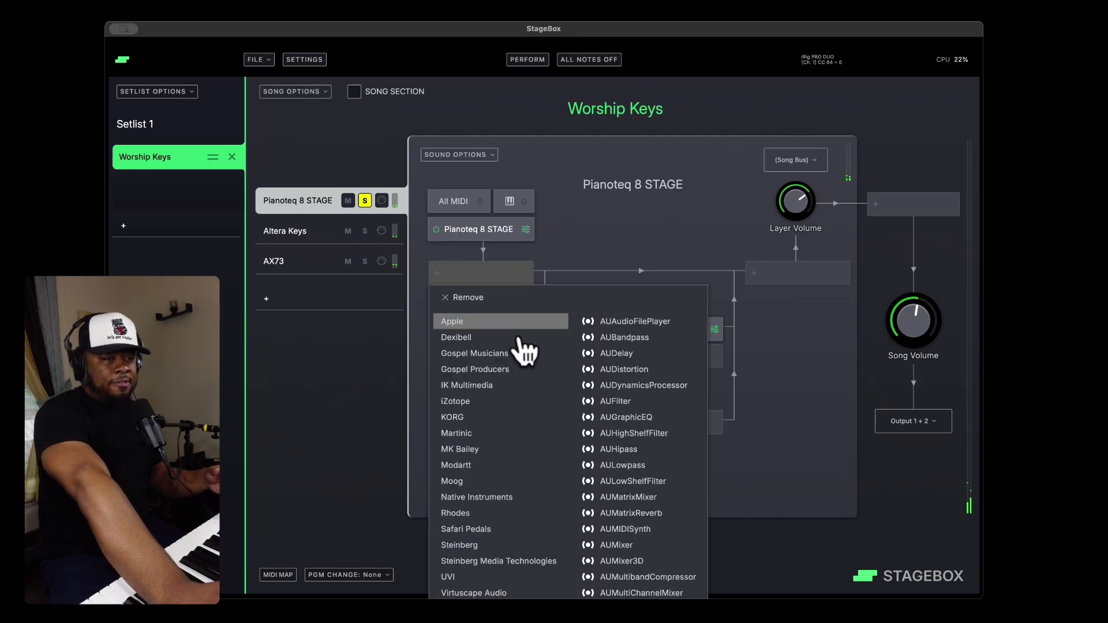
{"action": "mouse_move", "coordinate": [555, 355]}
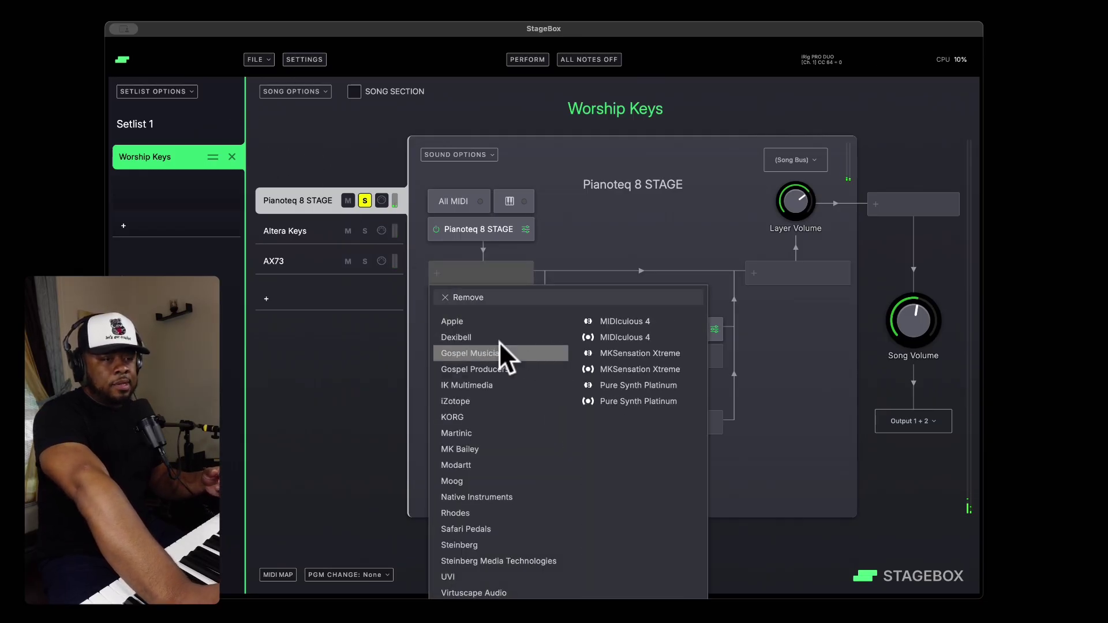
{"action": "scroll", "coordinate": [494, 459], "scroll_direction": "down", "scroll_amount": 1}
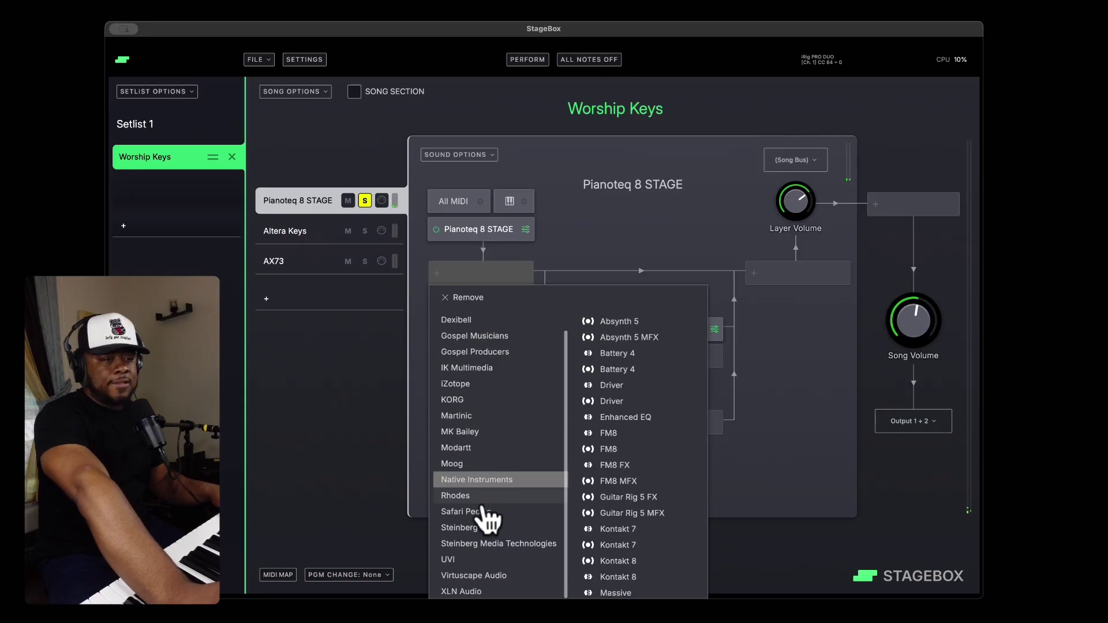
{"action": "mouse_move", "coordinate": [482, 512]}
{"action": "scroll", "coordinate": [634, 418], "scroll_direction": "down", "scroll_amount": 1}
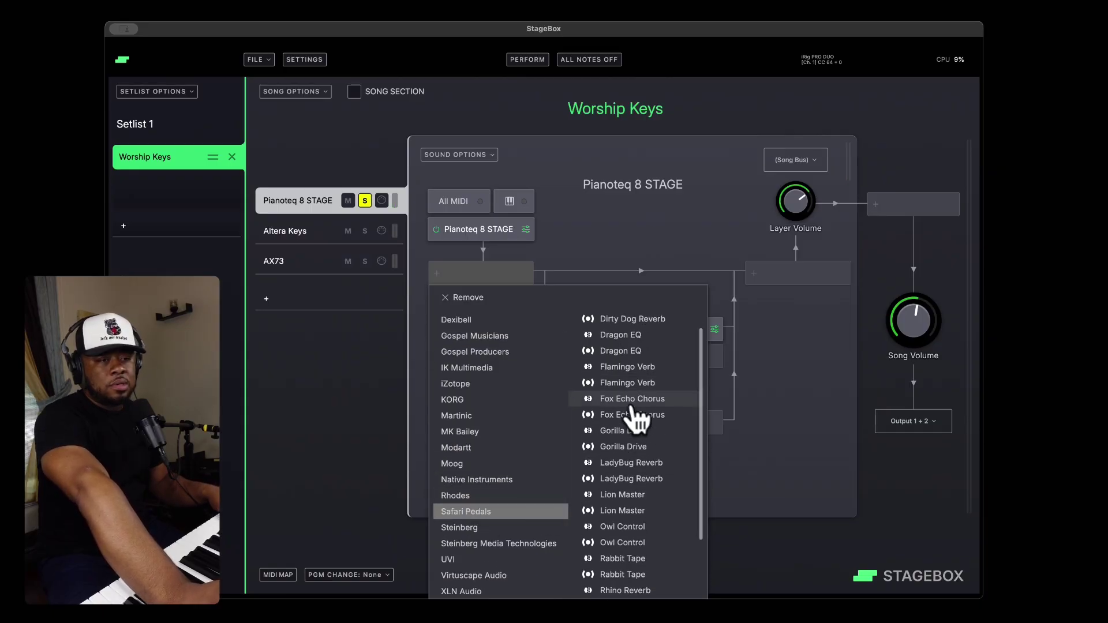
{"action": "left_click", "coordinate": [632, 404]}
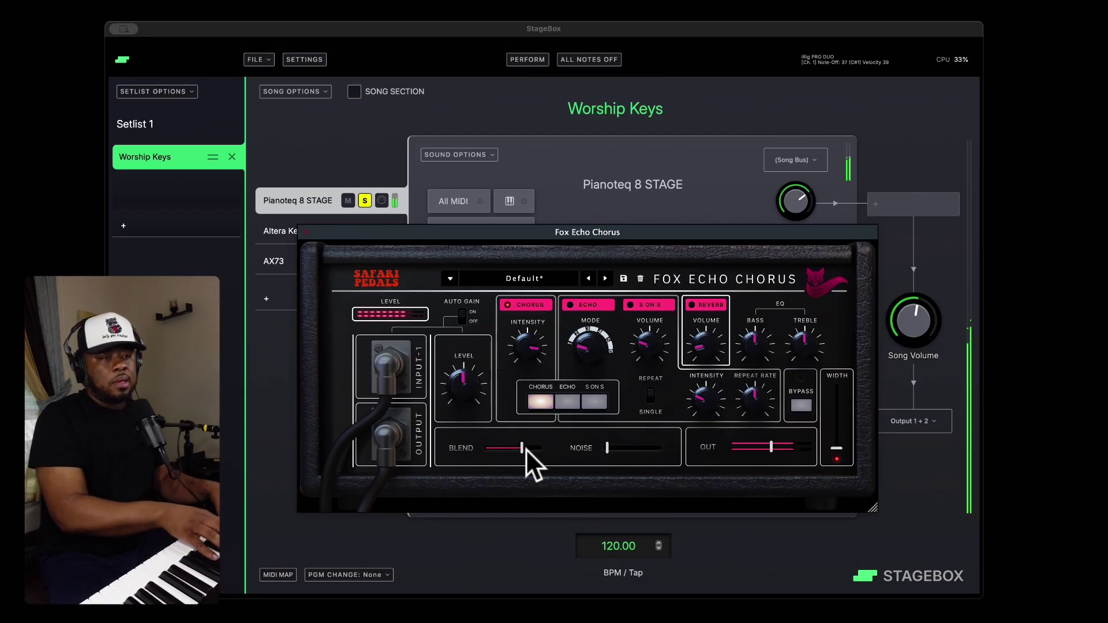
Step: Close the Fox Echo Chorus window and remove the effect from the Pianoteq 8 STAGE layer
{"action": "left_click_drag", "start_coordinate": [571, 235], "coordinate": [744, 246]}
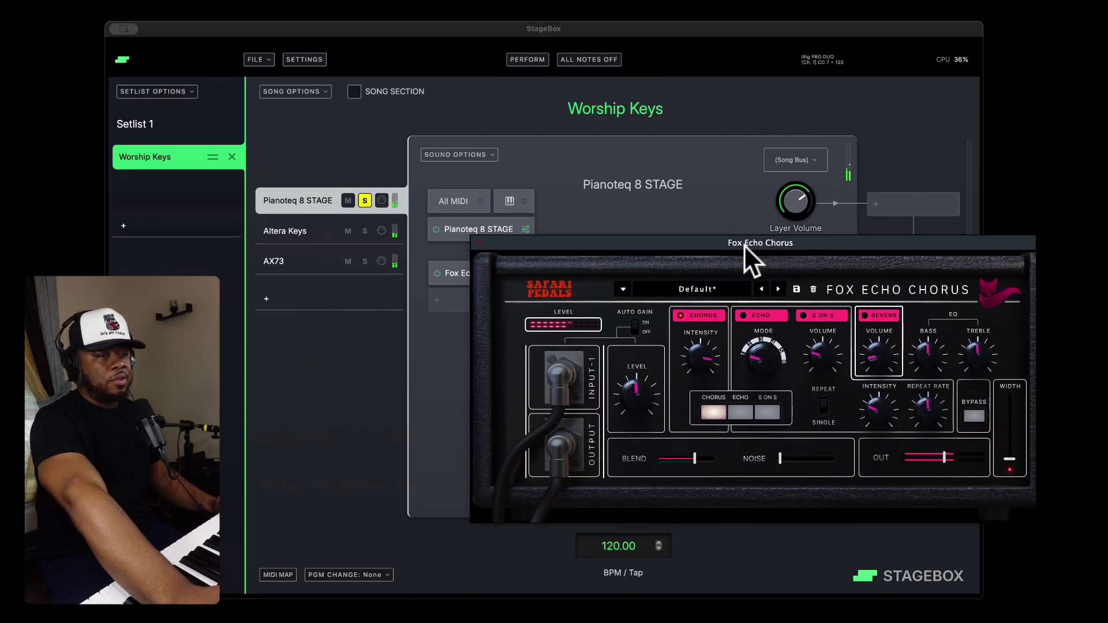
{"action": "left_click", "coordinate": [478, 243]}
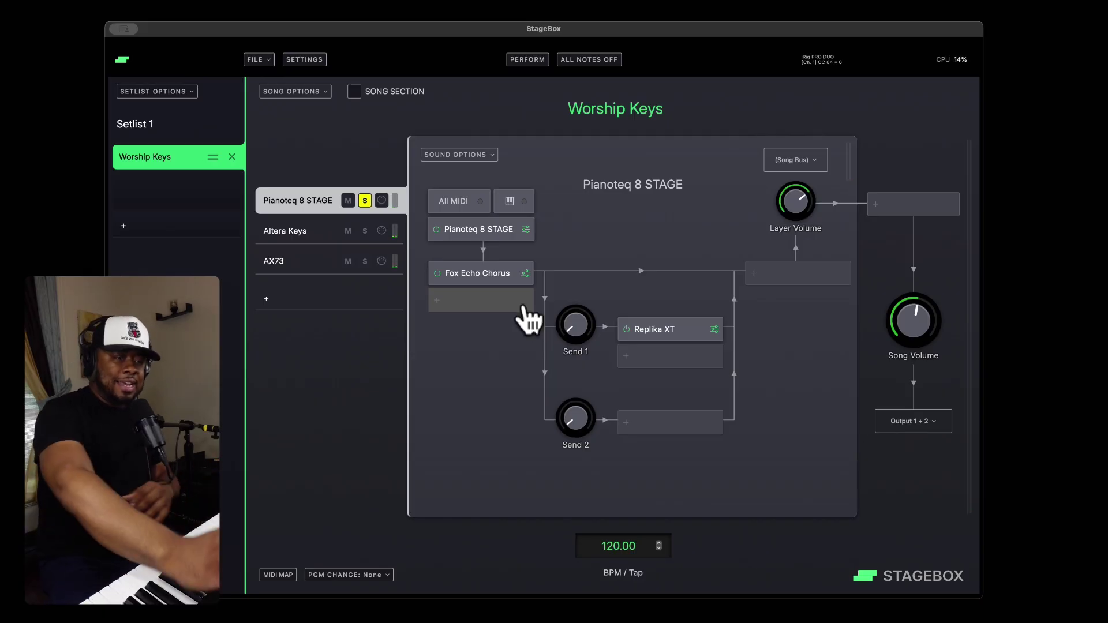
{"action": "left_click_drag", "start_coordinate": [523, 273], "coordinate": [797, 280]}
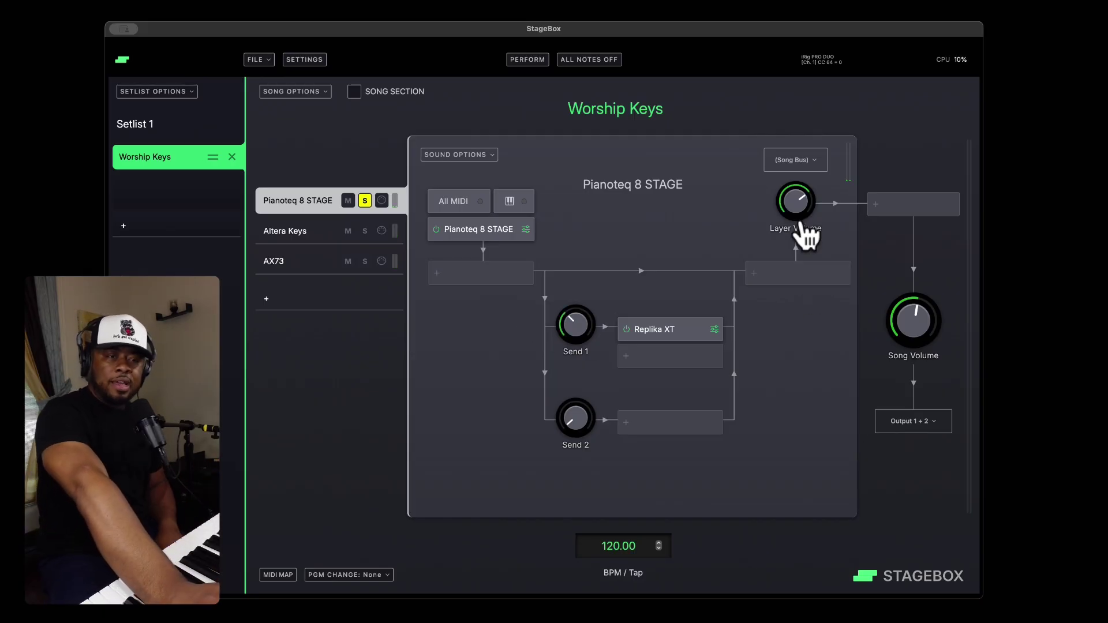
Step: Raise the Pianoteq 8 STAGE layer volume to about +1.81 dB
{"action": "mouse_move", "coordinate": [797, 194]}
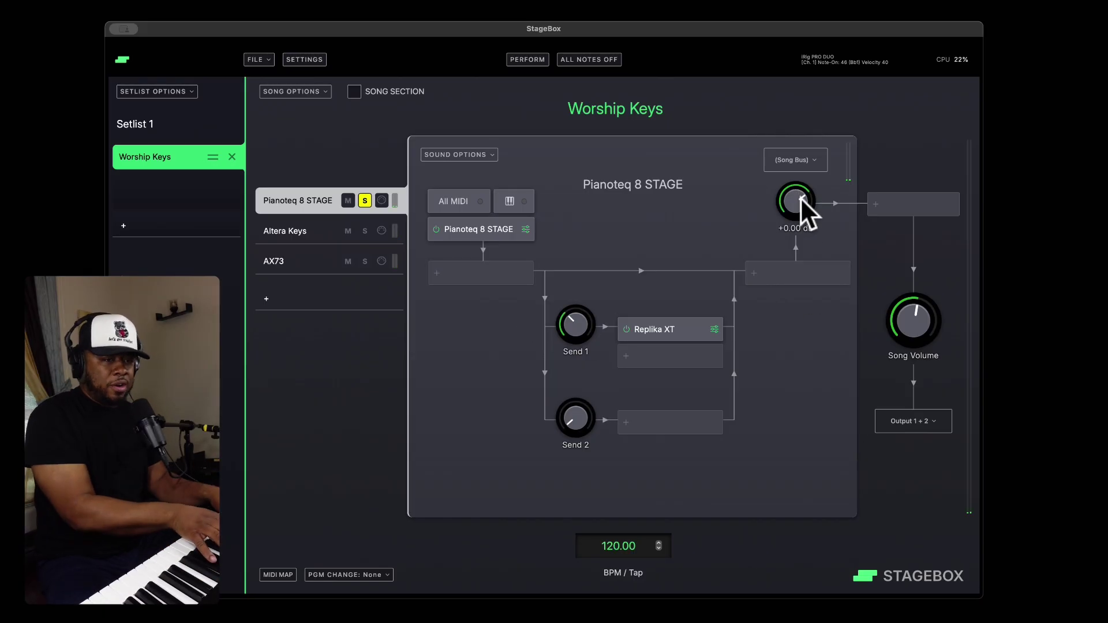
{"action": "left_click", "coordinate": [801, 198]}
{"action": "mouse_move", "coordinate": [801, 198]}
{"action": "left_mouse_down"}
{"action": "mouse_move", "coordinate": [794, 280]}
{"action": "mouse_move", "coordinate": [795, 199]}
{"action": "left_mouse_up"}
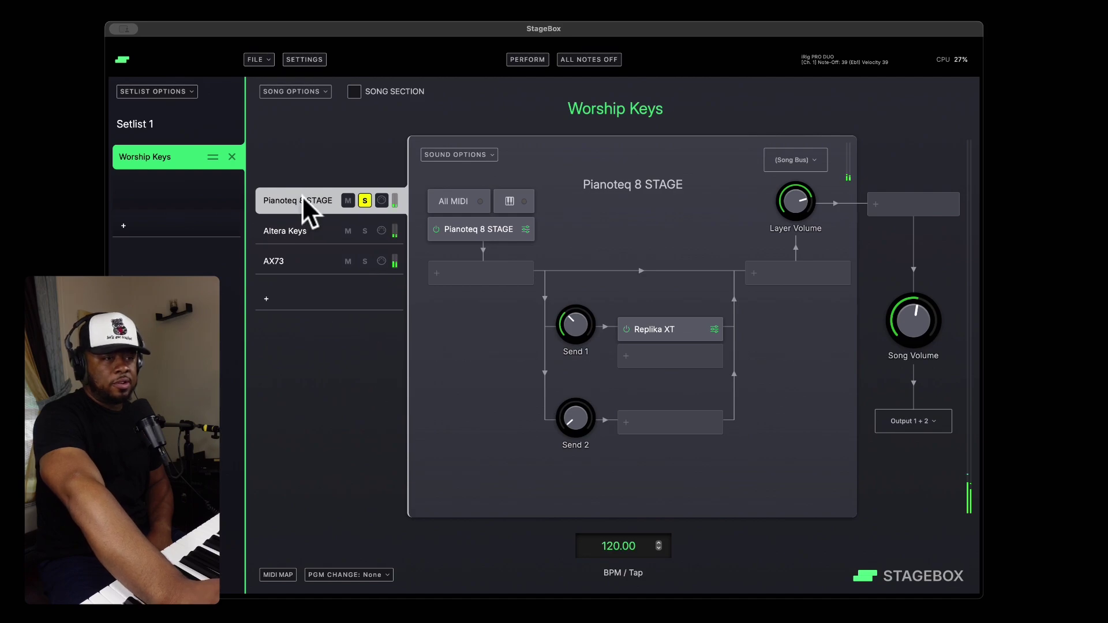
Step: Check the Altera Keys layer's volume and turn off solo on the Pianoteq 8 STAGE layer
{"action": "left_click", "coordinate": [311, 235]}
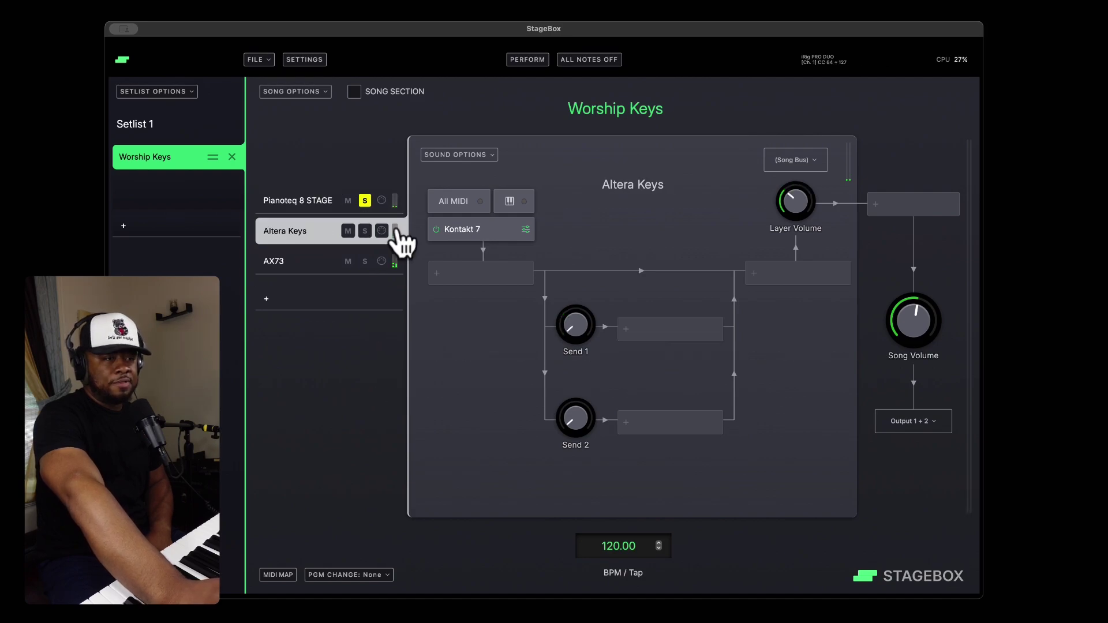
{"action": "mouse_move", "coordinate": [799, 214]}
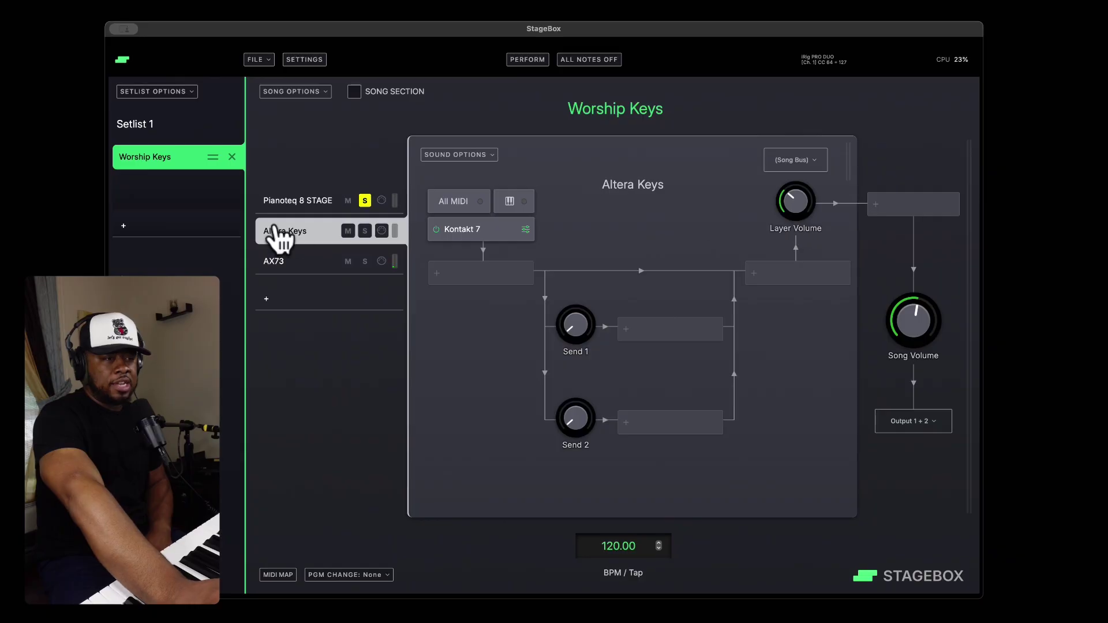
{"action": "left_click", "coordinate": [287, 202]}
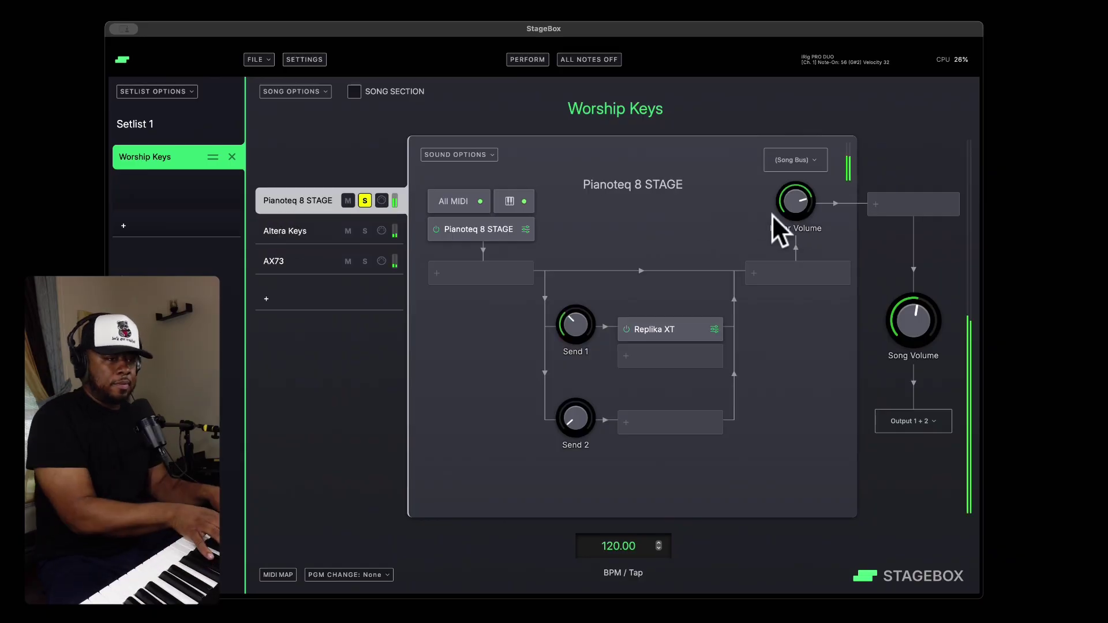
{"action": "left_click", "coordinate": [365, 202]}
{"action": "left_click", "coordinate": [310, 238]}
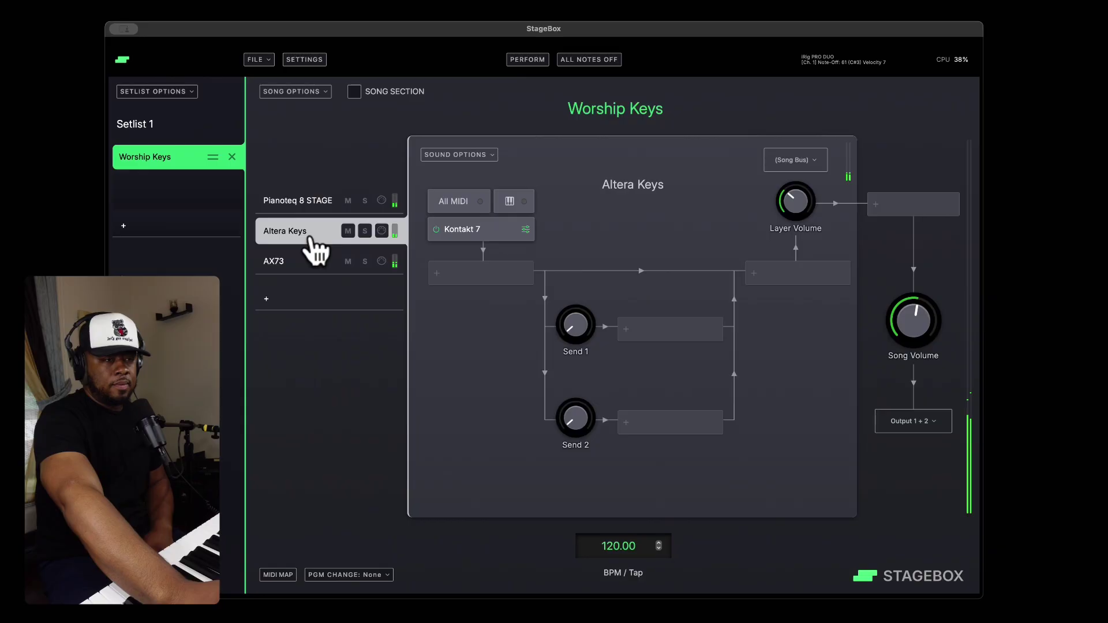
{"action": "left_click", "coordinate": [364, 200]}
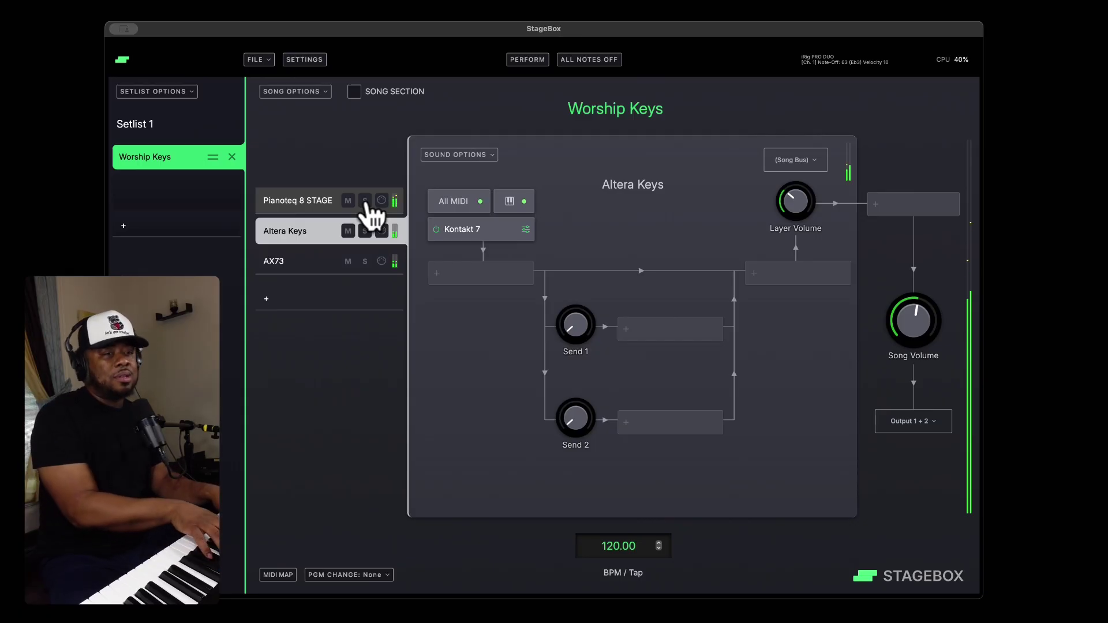
Step: Lower the Pianoteq 8 STAGE layer volume to about -36.35 dB to hear the blend, and reset it
{"action": "left_click", "coordinate": [297, 205]}
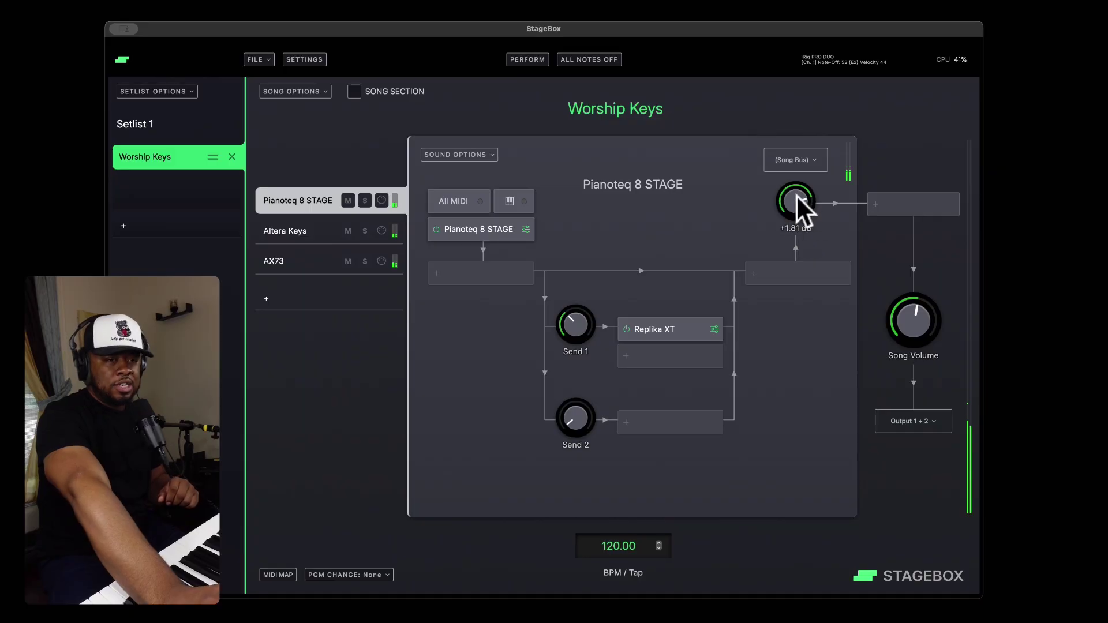
{"action": "left_click_drag", "start_coordinate": [796, 197], "coordinate": [802, 271]}
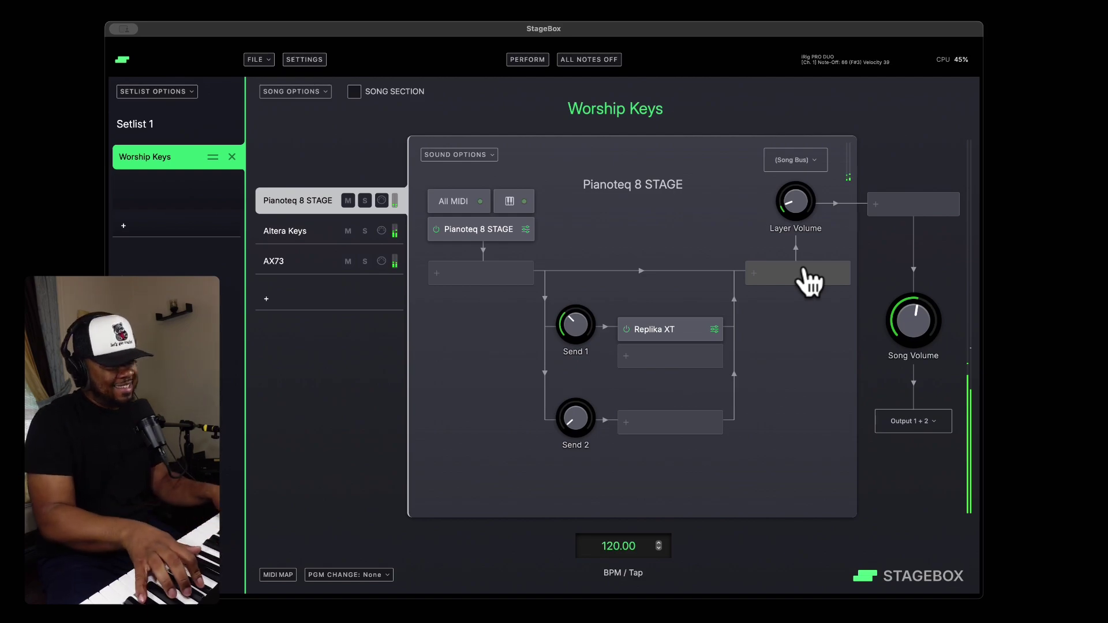
{"action": "left_click", "coordinate": [792, 200]}
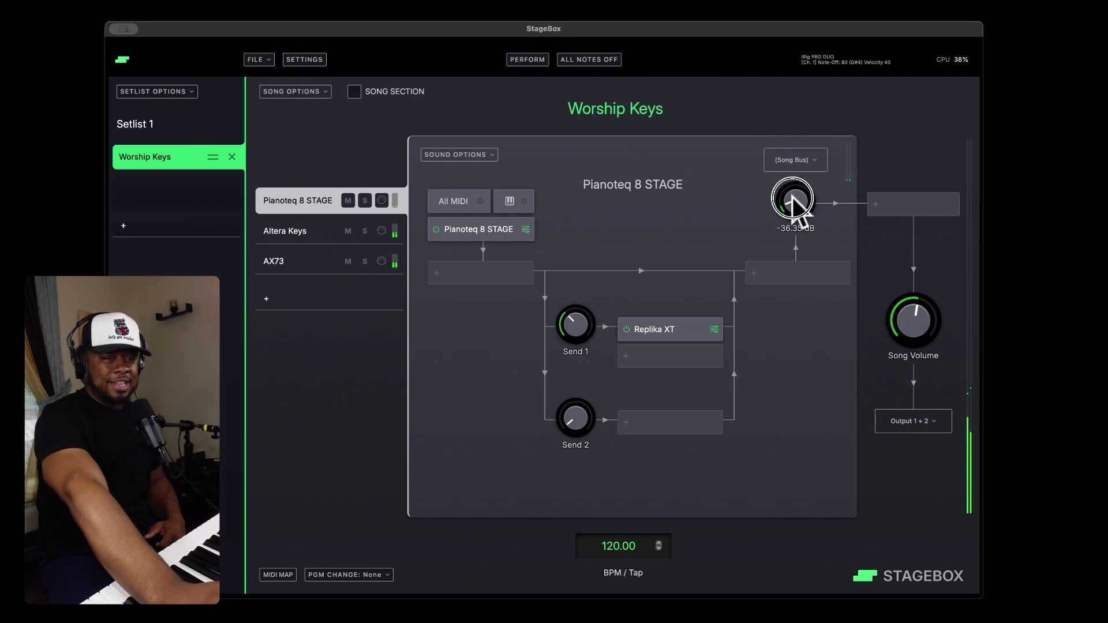
Step: Insert the Native Instruments VC 2A compressor on the song bus and load its Piano preset
{"action": "left_click", "coordinate": [909, 206]}
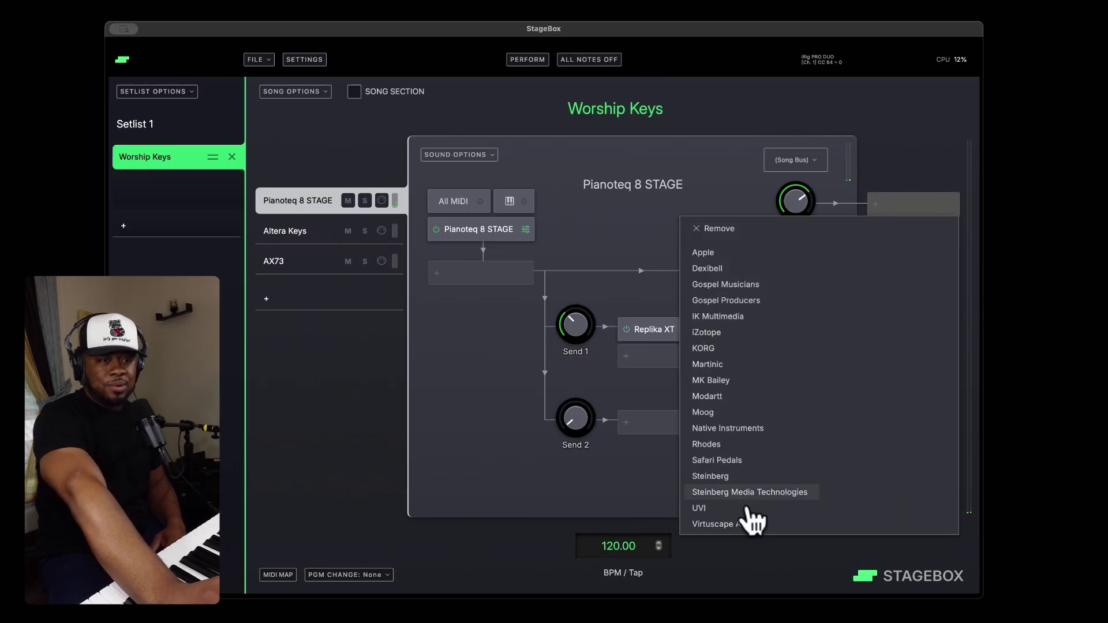
{"action": "mouse_move", "coordinate": [750, 410]}
{"action": "left_click", "coordinate": [862, 443]}
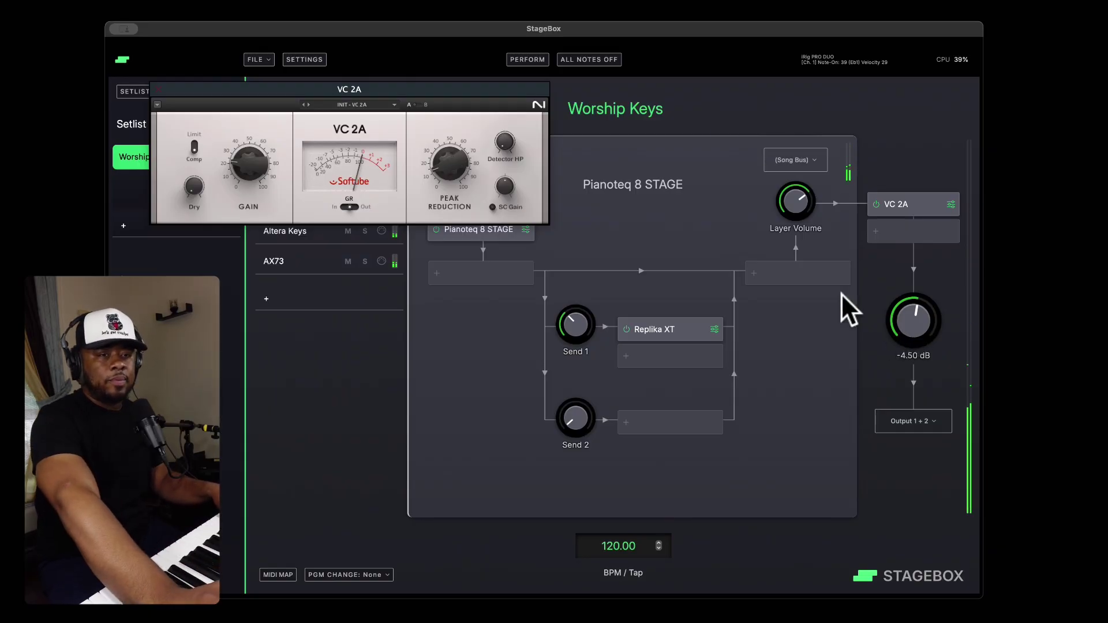
{"action": "left_click", "coordinate": [350, 106]}
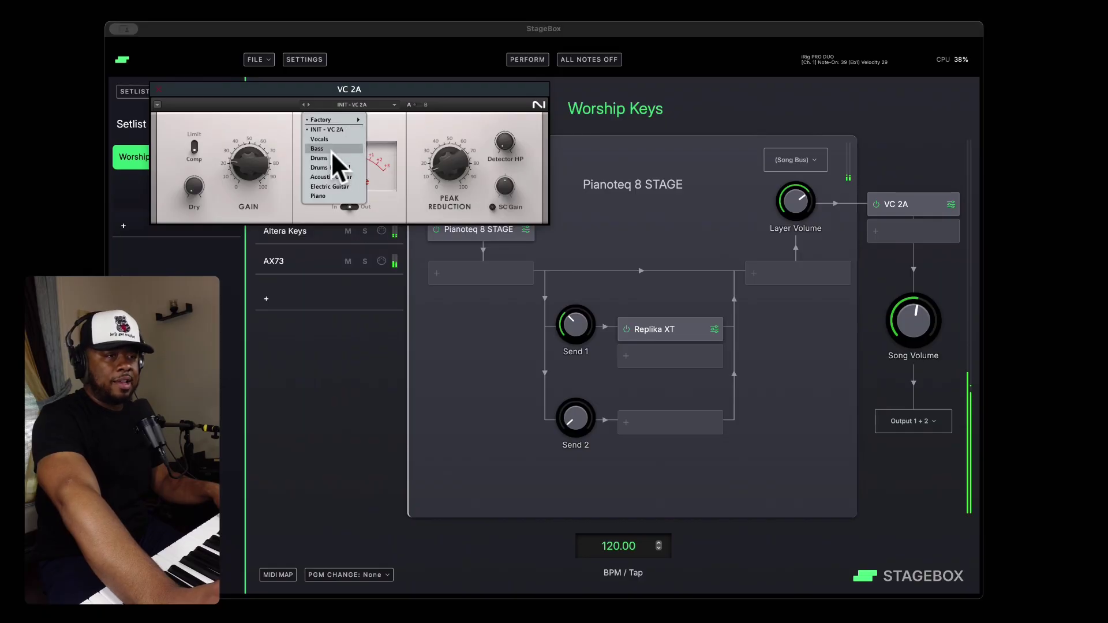
{"action": "left_click", "coordinate": [332, 196]}
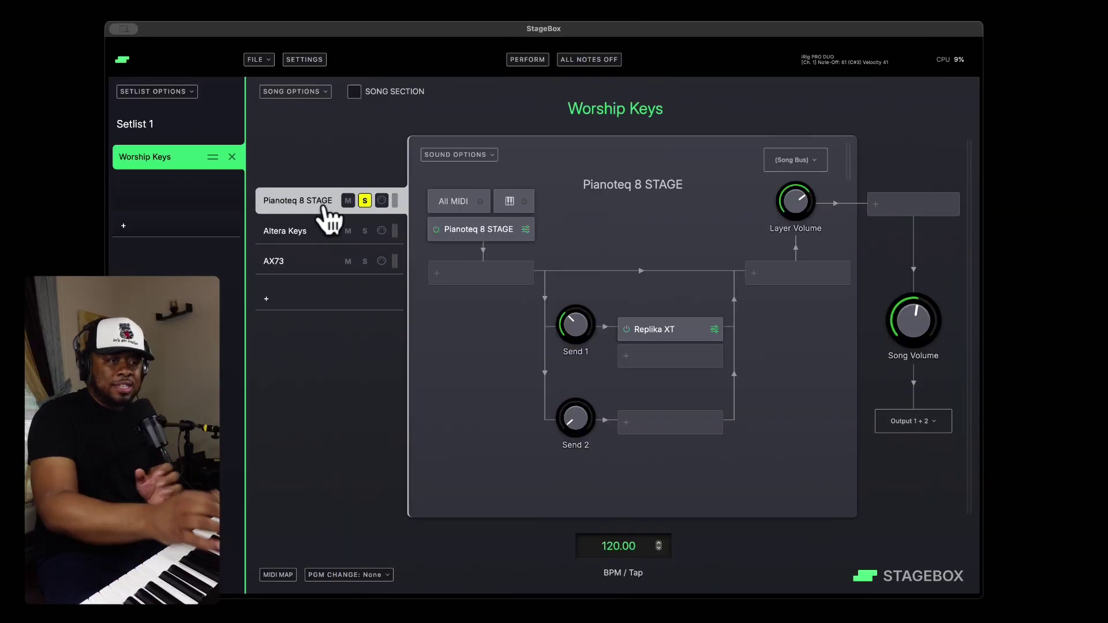
Step: Set the MIDI input to IAC Driver Bus 1 for Pianoteq 8 STAGE and to iRig PRO DUO for Altera Keys
{"action": "left_click", "coordinate": [466, 208]}
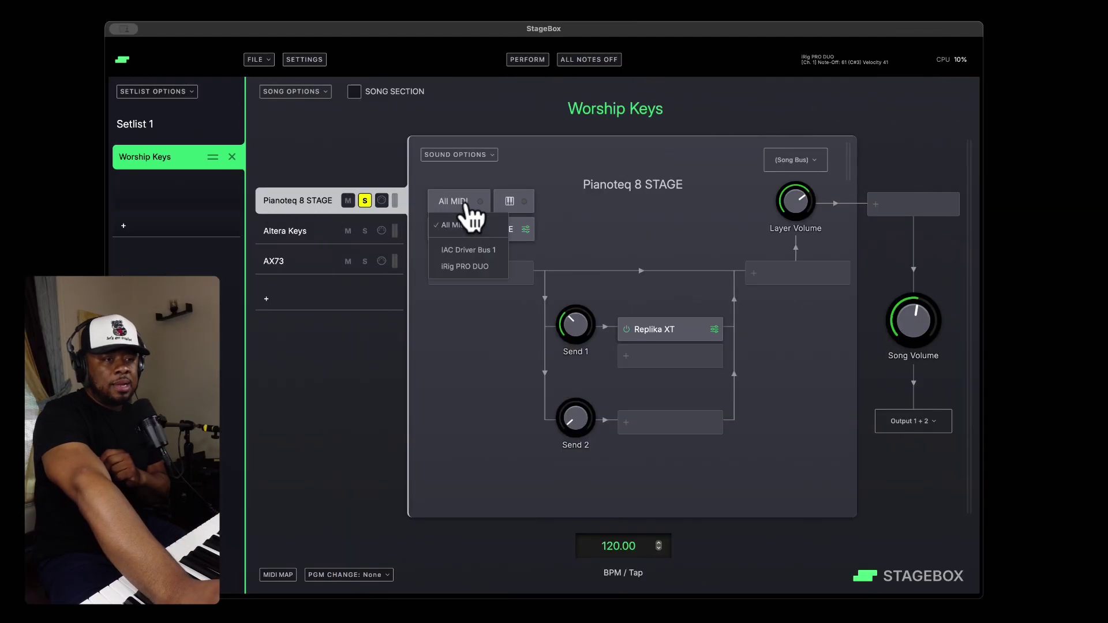
{"action": "left_click", "coordinate": [470, 253]}
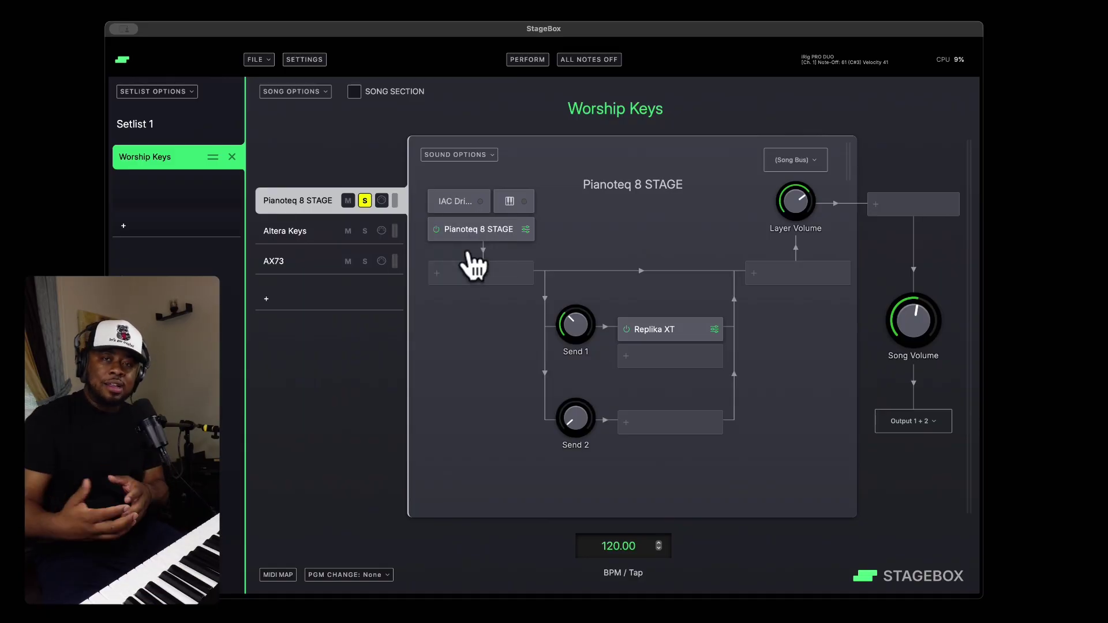
{"action": "left_click", "coordinate": [317, 232]}
{"action": "left_click", "coordinate": [455, 203]}
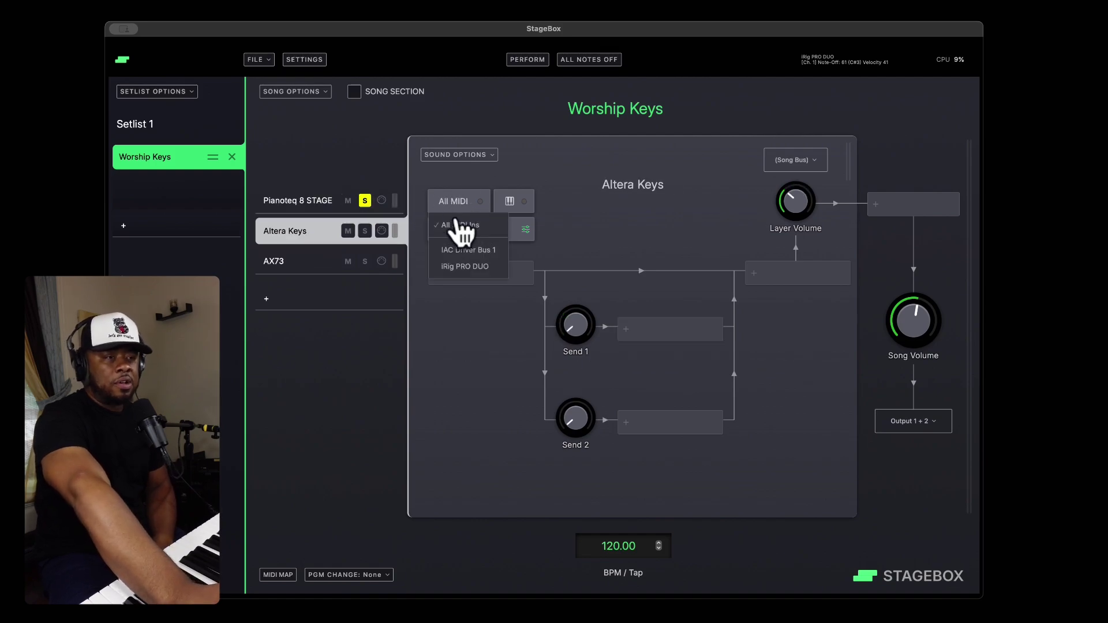
{"action": "left_click", "coordinate": [465, 267]}
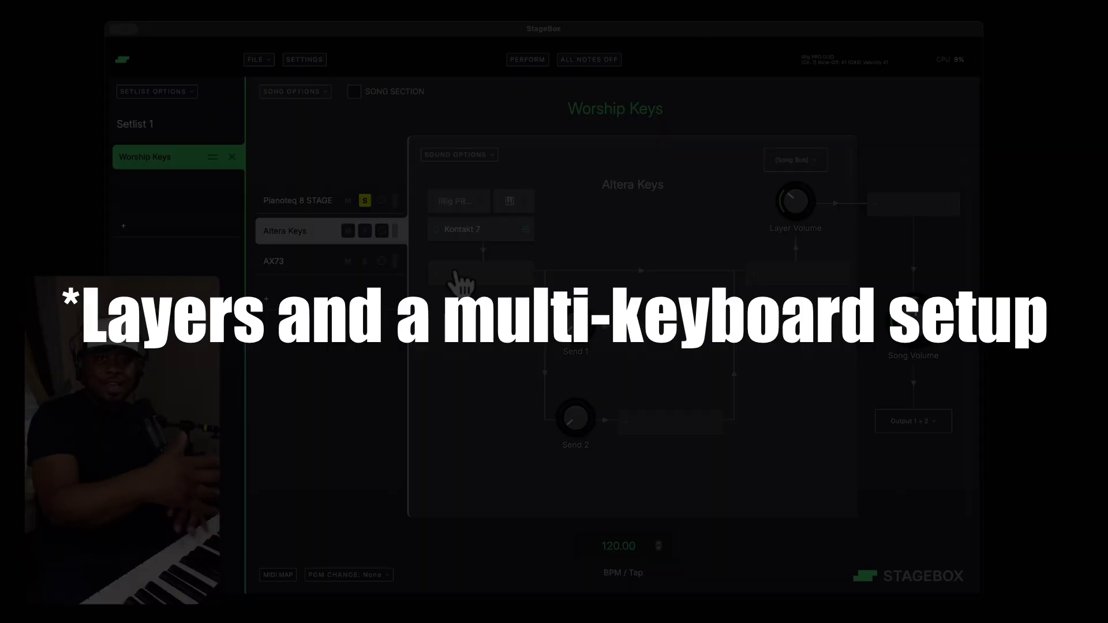
Step: Set the Altera Keys layer's MIDI input to All MIDI and solo that layer
{"action": "left_click", "coordinate": [456, 209]}
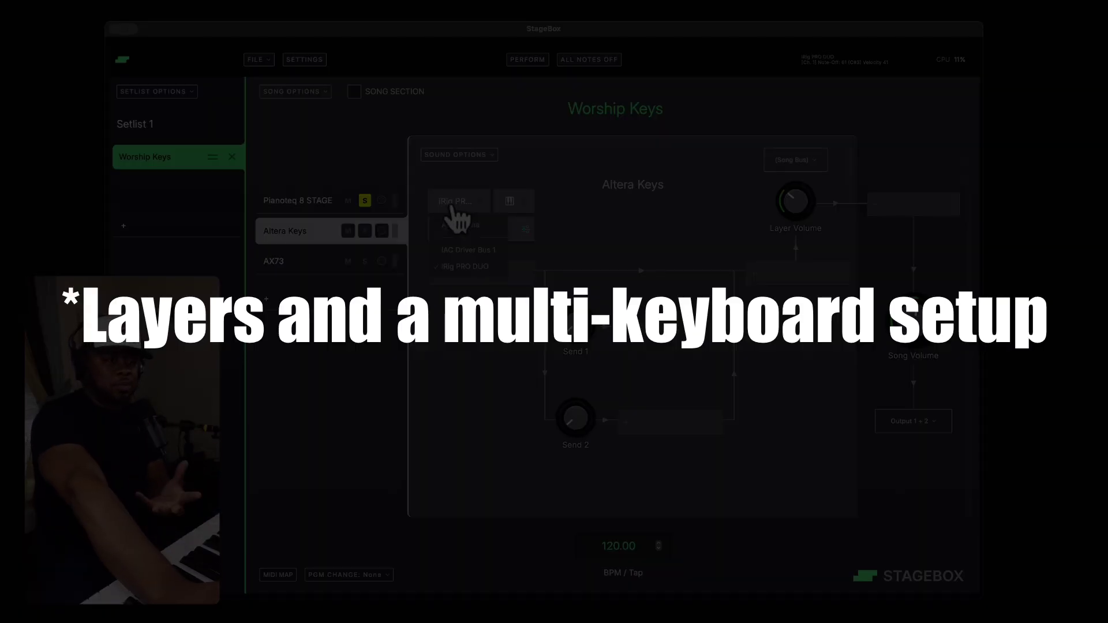
{"action": "left_click", "coordinate": [457, 227]}
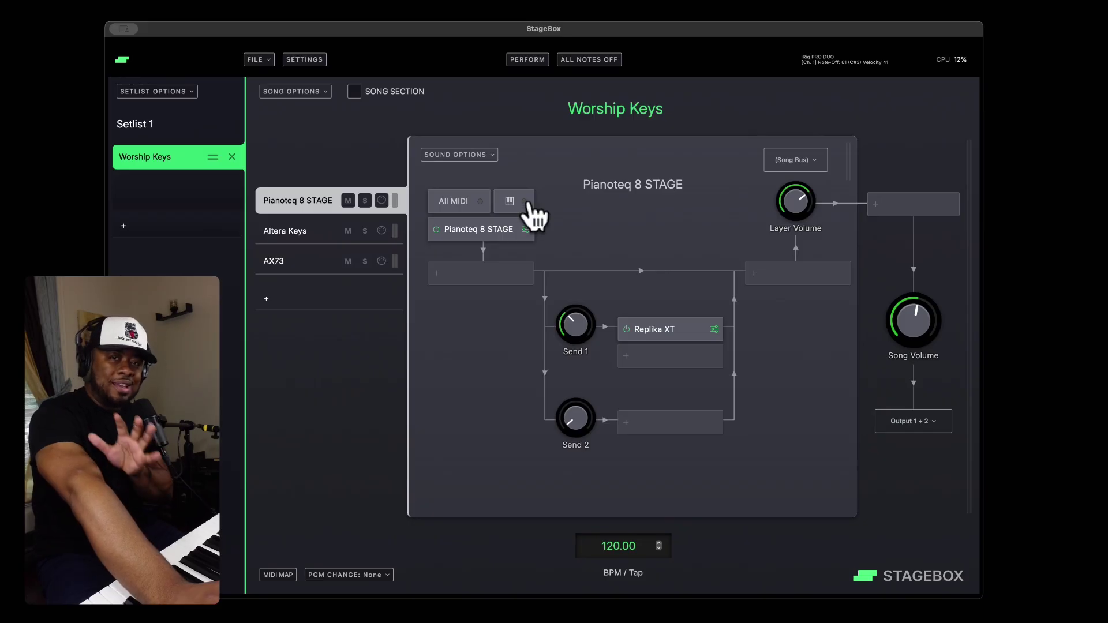
{"action": "left_click", "coordinate": [365, 230]}
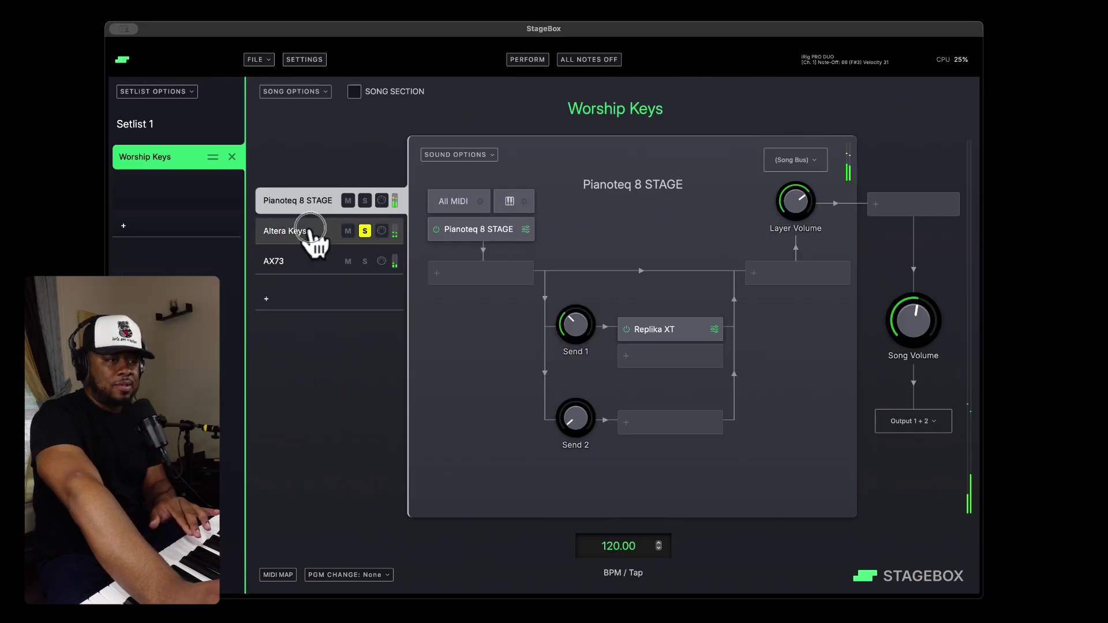
{"action": "left_click", "coordinate": [317, 238]}
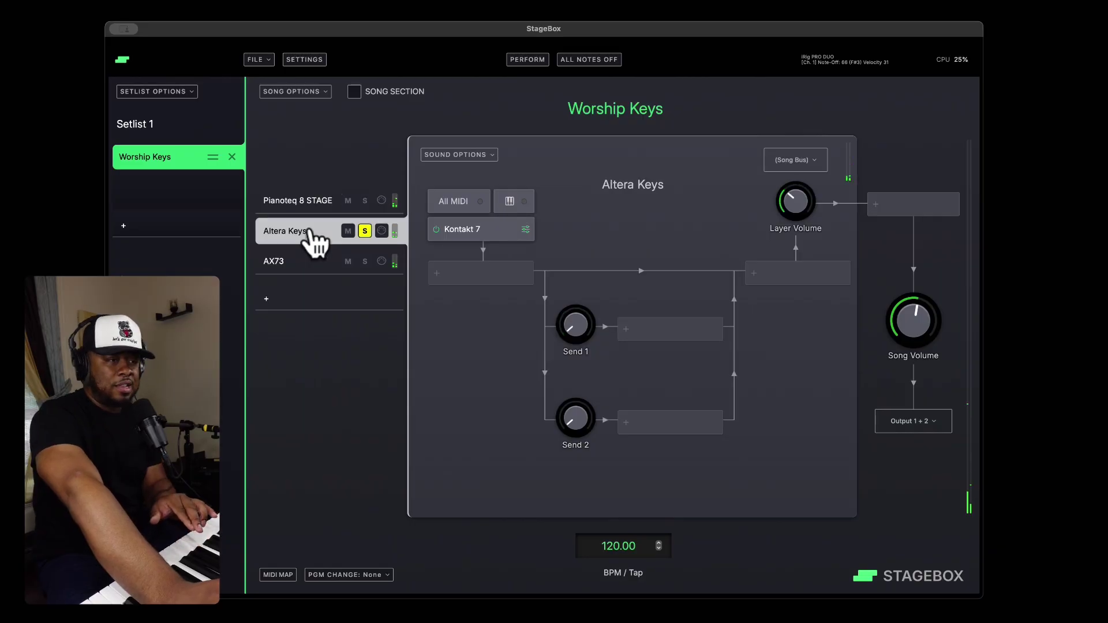
Step: Limit the Altera Keys layer's MIDI note filter to the range from C3 to G8
{"action": "left_click", "coordinate": [509, 202]}
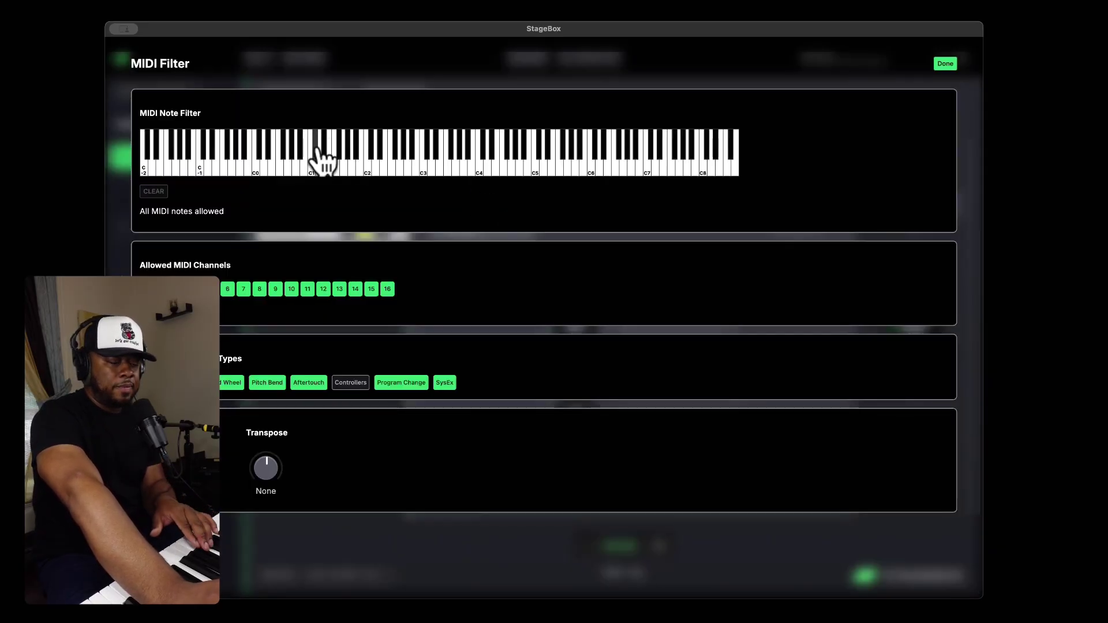
{"action": "left_click", "coordinate": [424, 166]}
{"action": "left_click_drag", "start_coordinate": [425, 167], "coordinate": [745, 158]}
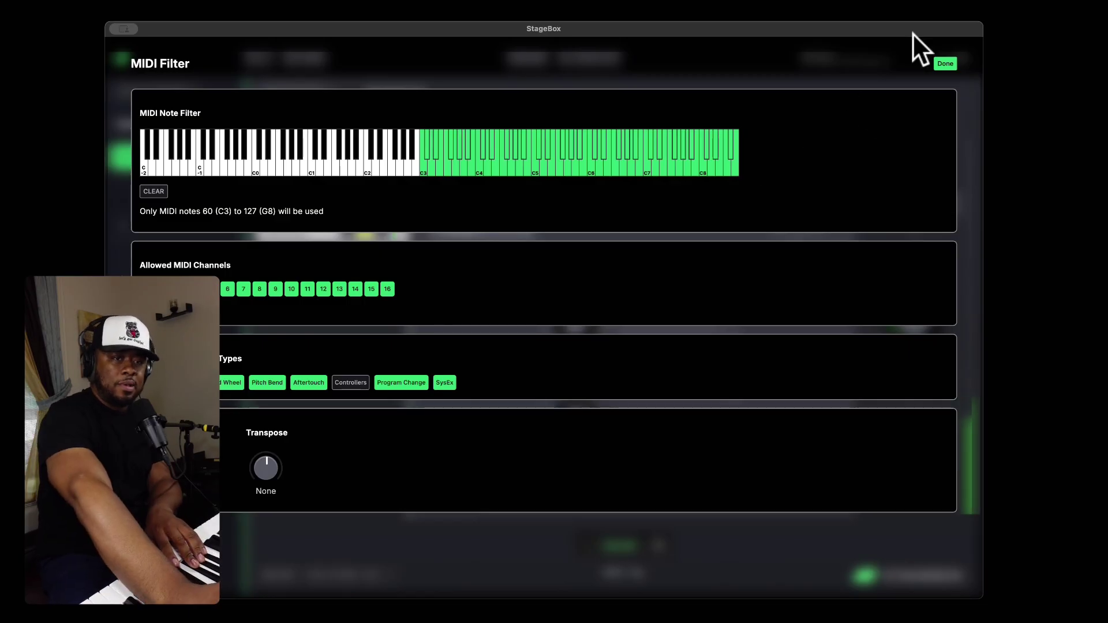
{"action": "left_click", "coordinate": [941, 71]}
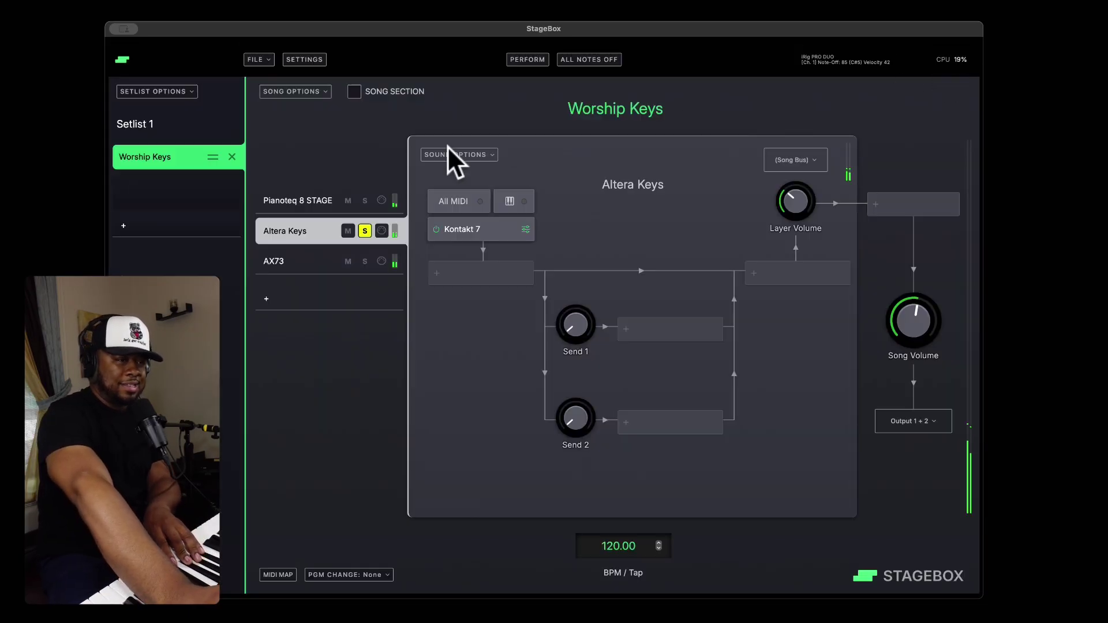
Step: Turn off solo on Altera Keys and, with the Pianoteq 8 STAGE layer selected, send All Notes Off
{"action": "left_click", "coordinate": [365, 231]}
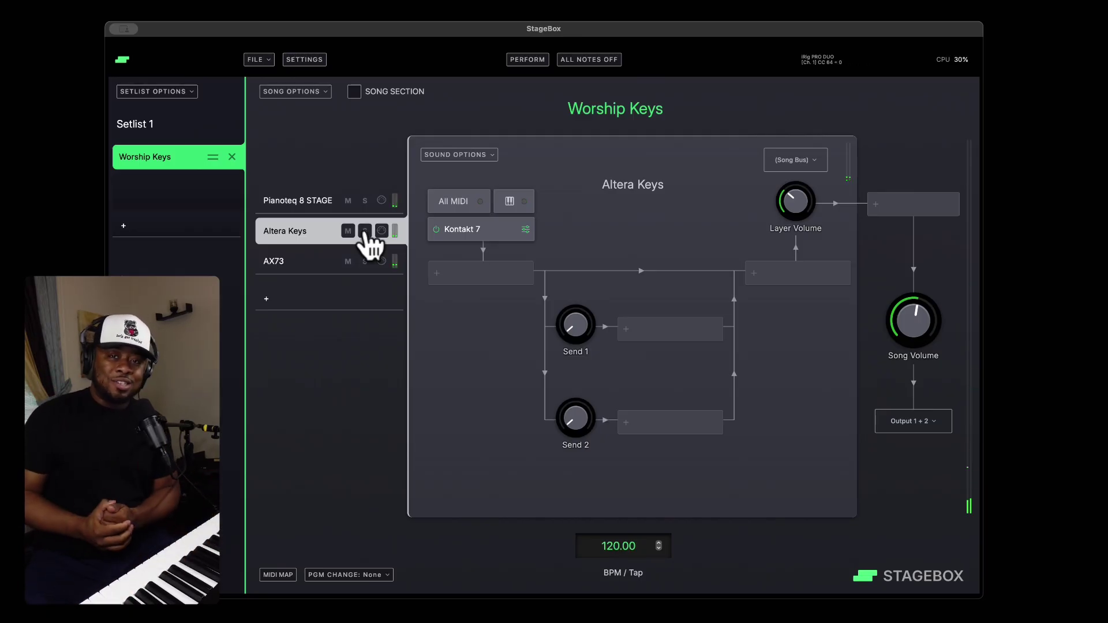
{"action": "left_click", "coordinate": [298, 200]}
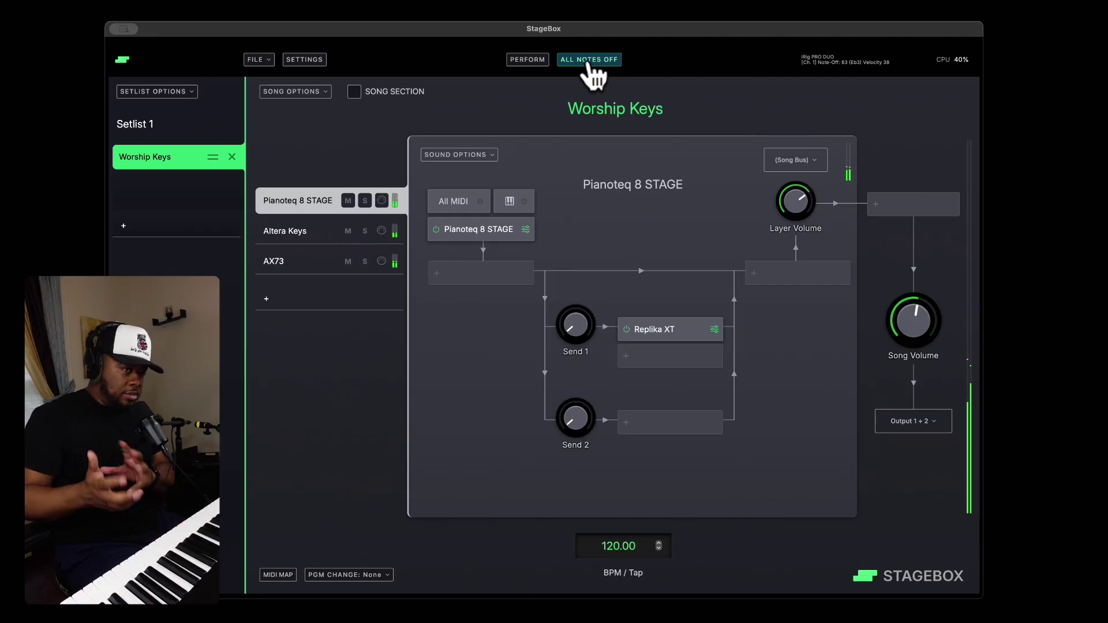
{"action": "left_click", "coordinate": [589, 61]}
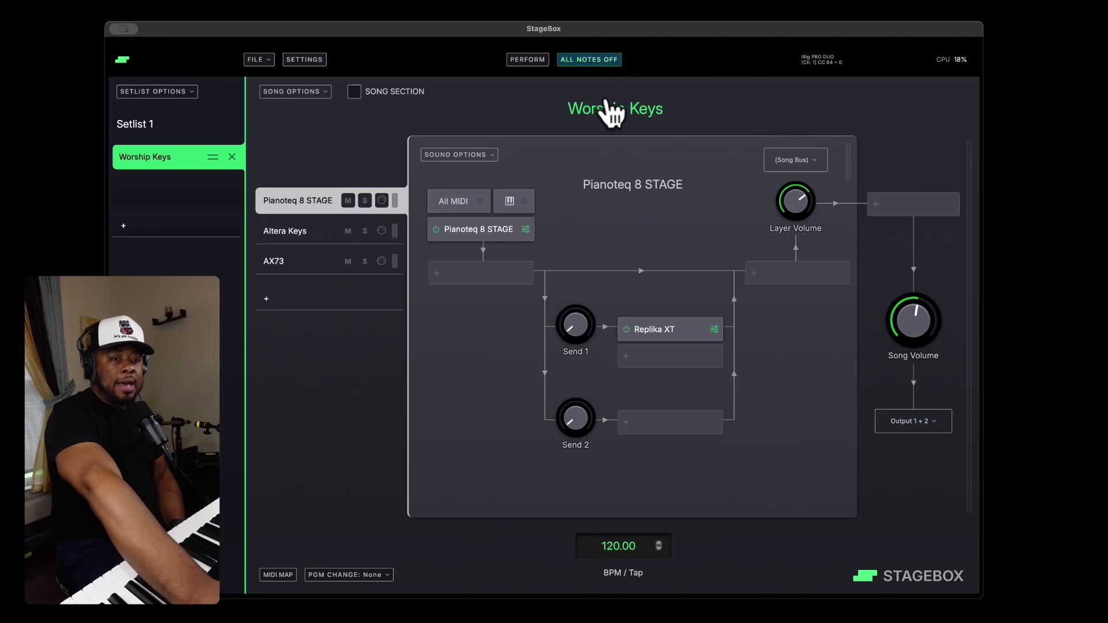
Step: Switch to the performance view and add the note "1-6-2-5" under the Worship Keys title
{"action": "left_click", "coordinate": [527, 60]}
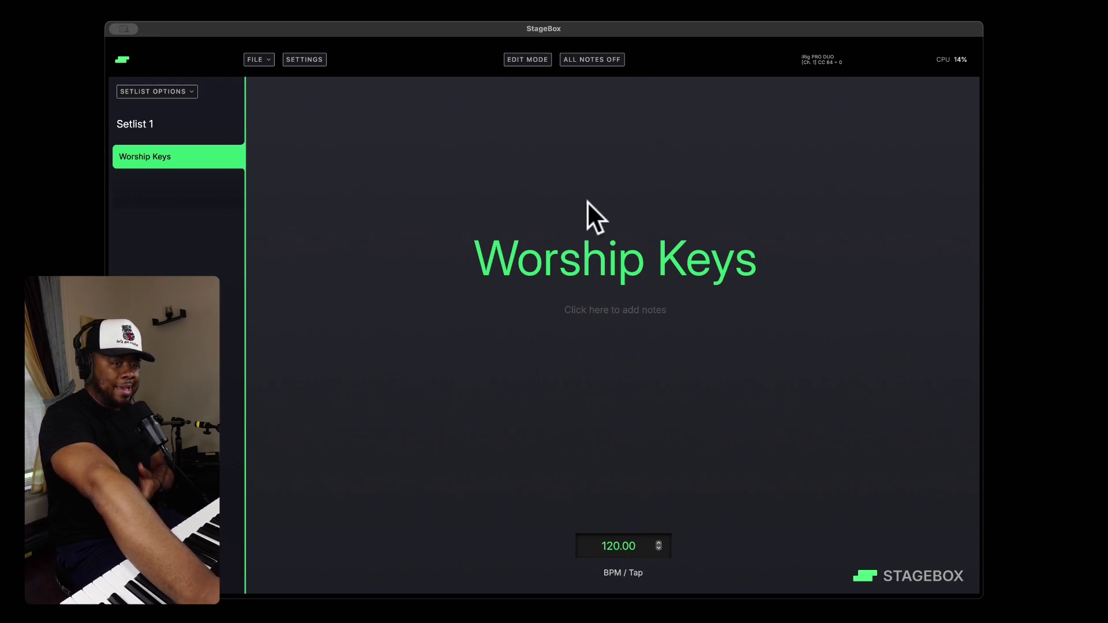
{"action": "left_click", "coordinate": [619, 317]}
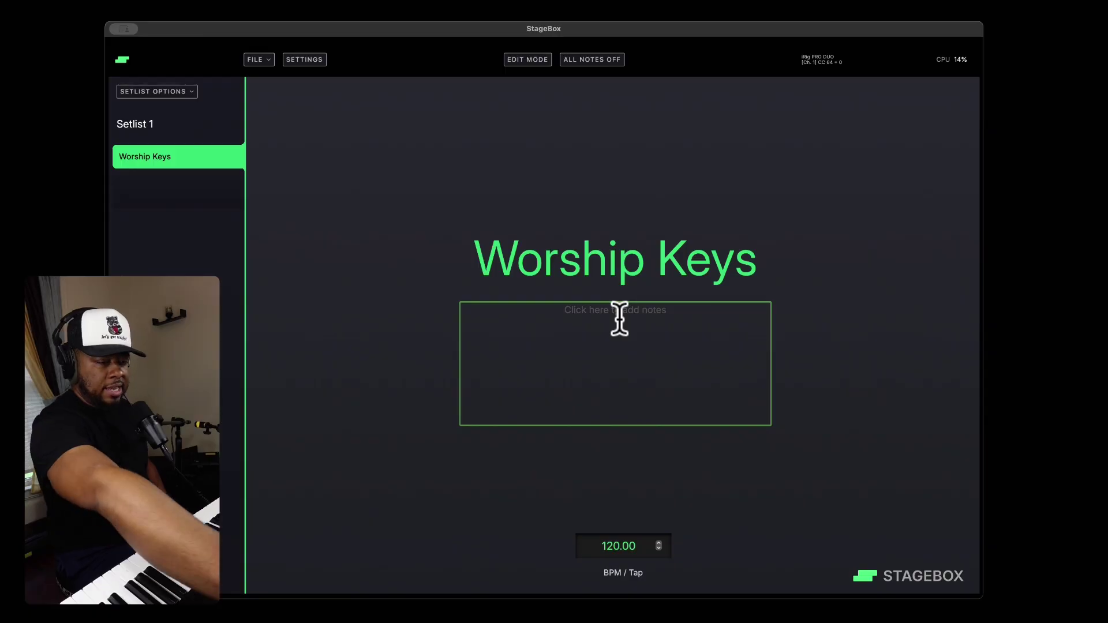
{"action": "left_click", "coordinate": [619, 317]}
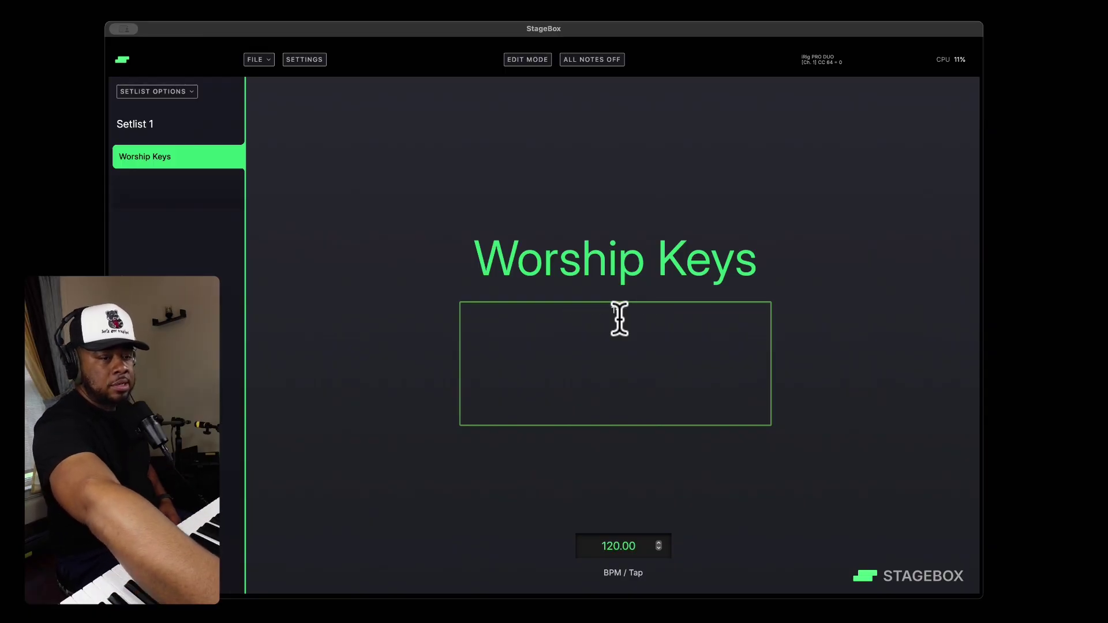
{"action": "type", "text": "1-4"}
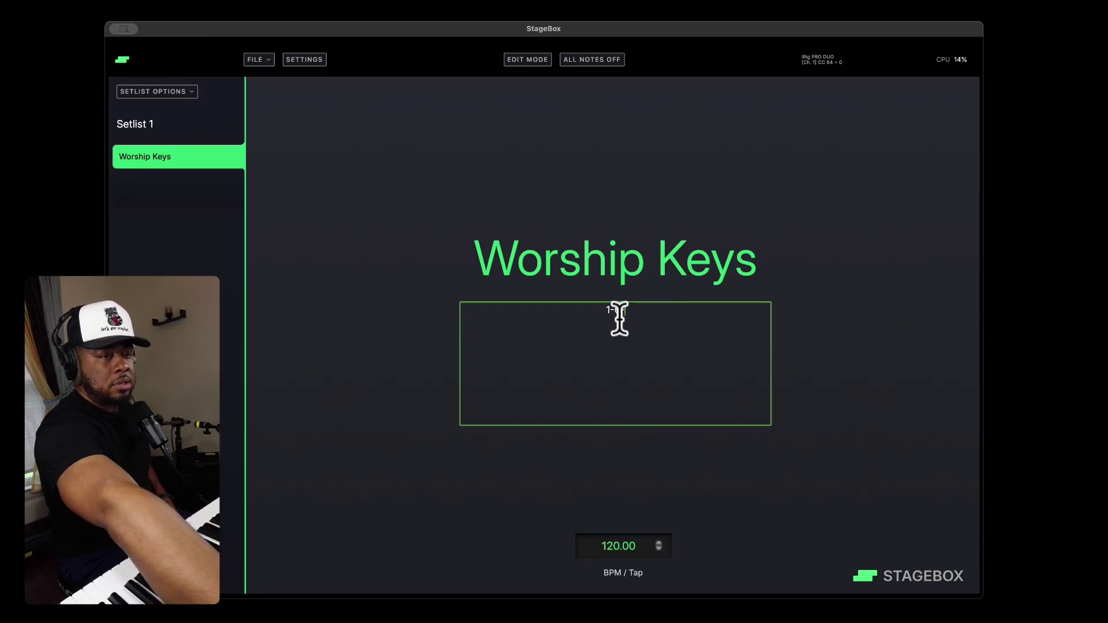
{"action": "type", "text": "-5"}
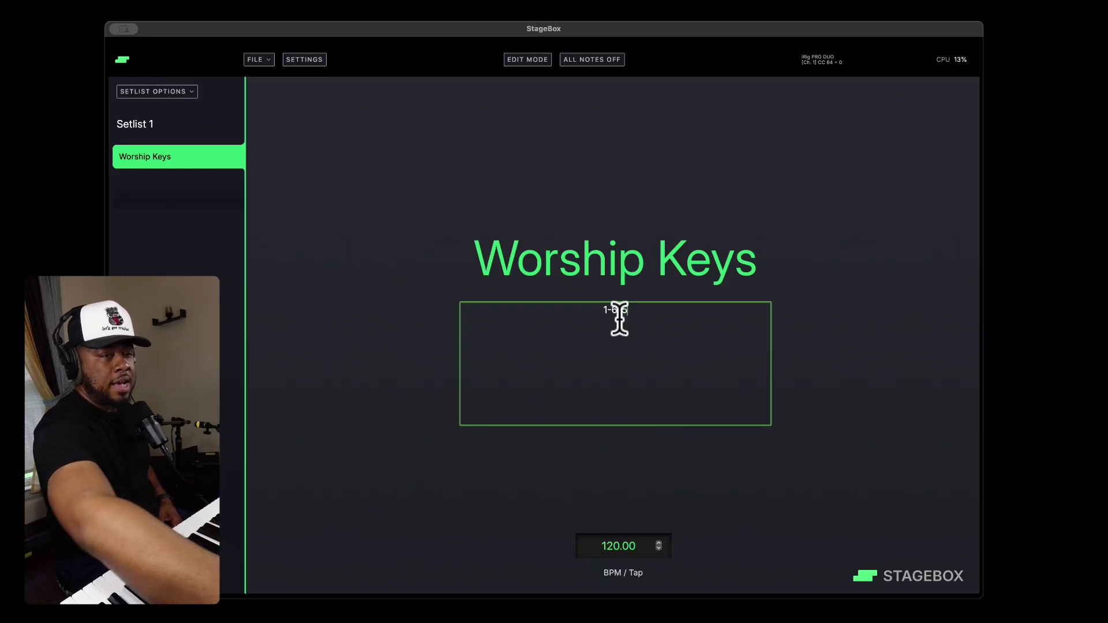
{"action": "type", "text": "-"}
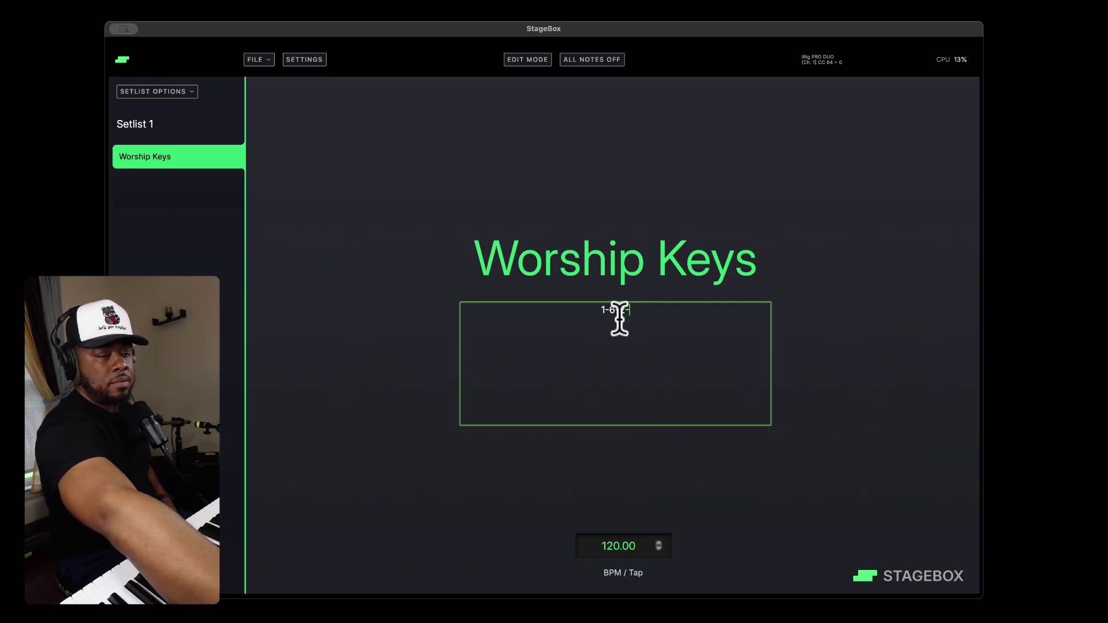
{"action": "type", "text": "5"}
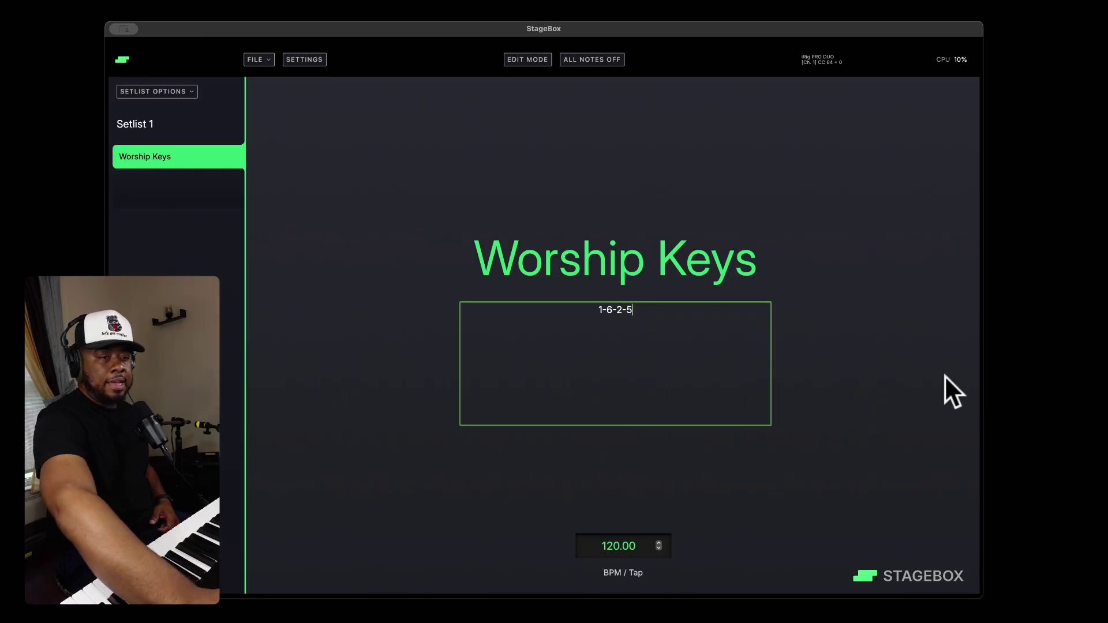
{"action": "left_click", "coordinate": [836, 352]}
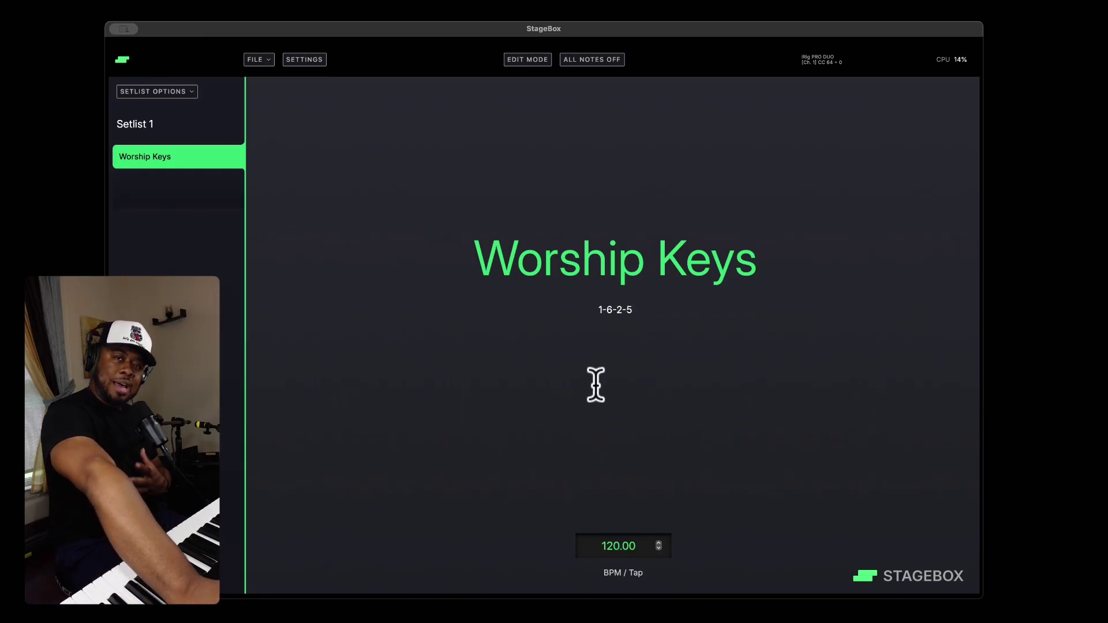
Step: Delete the chord progression text from the song's notes
{"action": "left_click", "coordinate": [634, 312]}
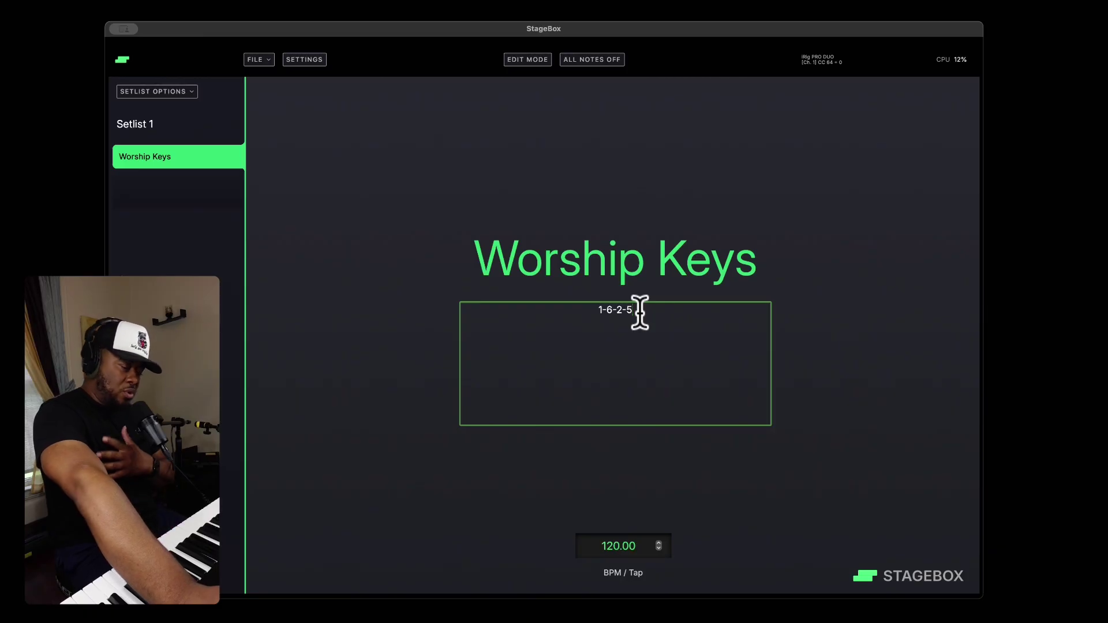
{"action": "left_click_drag", "start_coordinate": [635, 311], "coordinate": [563, 306]}
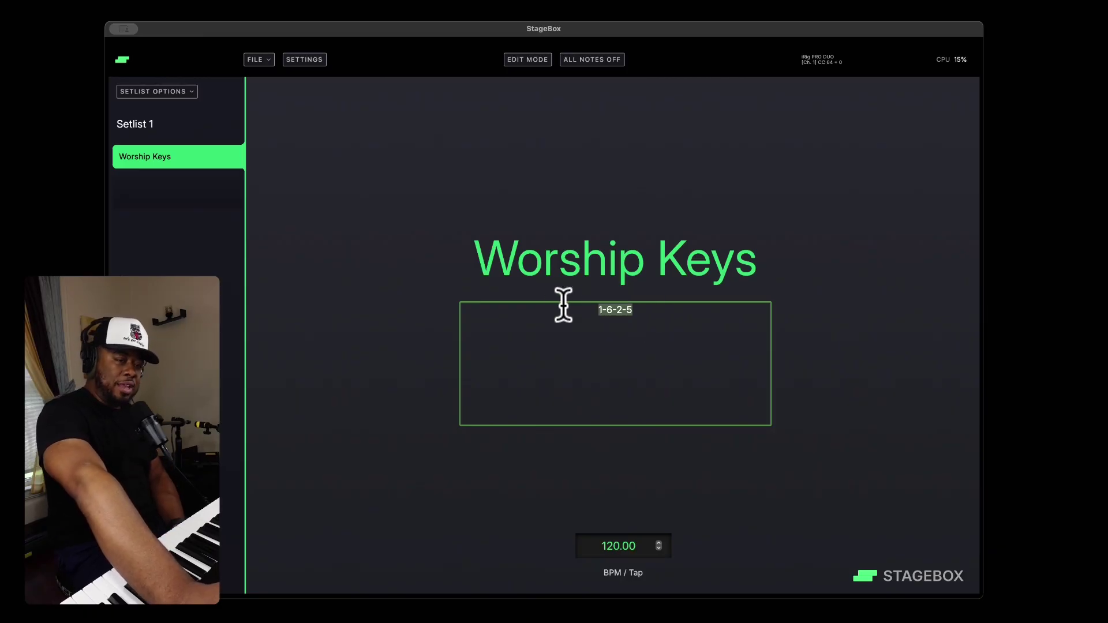
{"action": "key", "text": "BackSpace"}
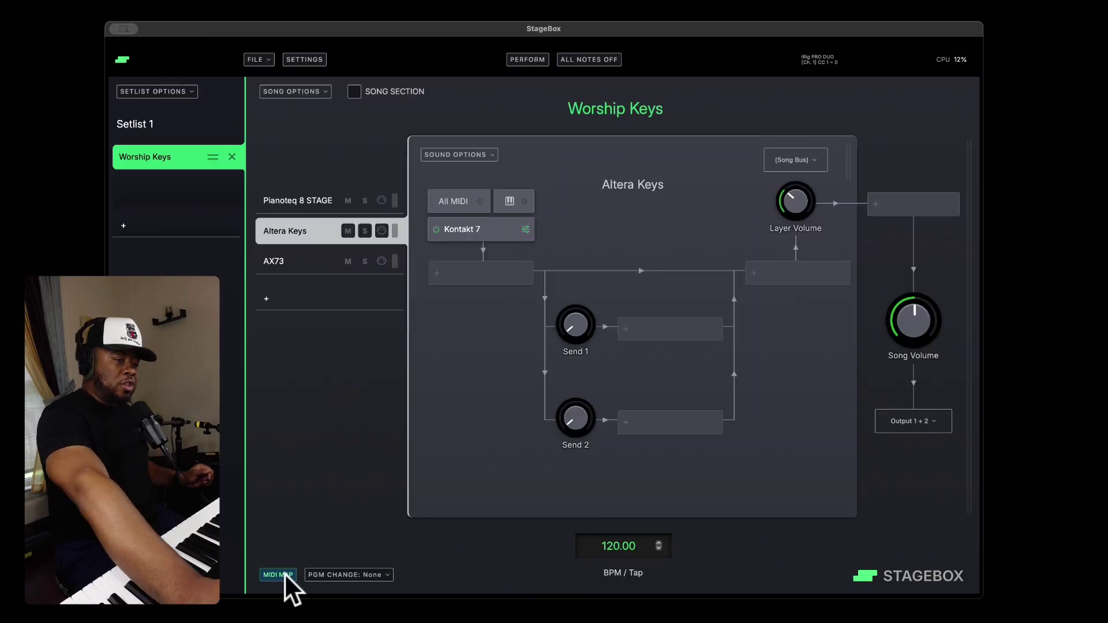
Step: Map MIDI CC 1 on channel 1 to the Altera Keys layer's volume
{"action": "left_click", "coordinate": [278, 575]}
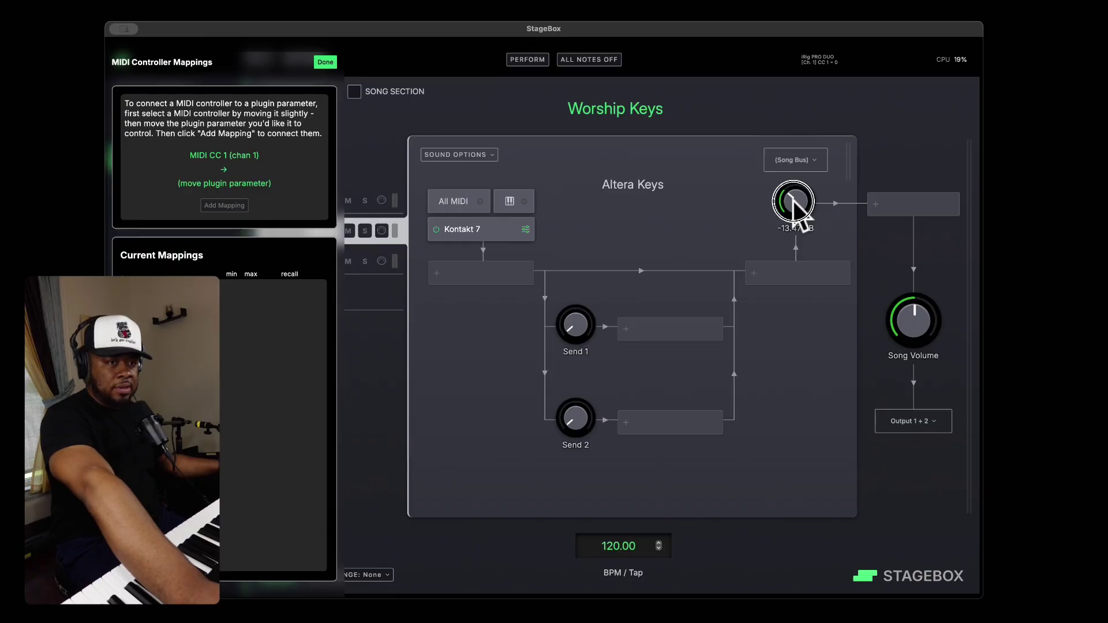
{"action": "left_click_drag", "start_coordinate": [793, 198], "coordinate": [793, 133]}
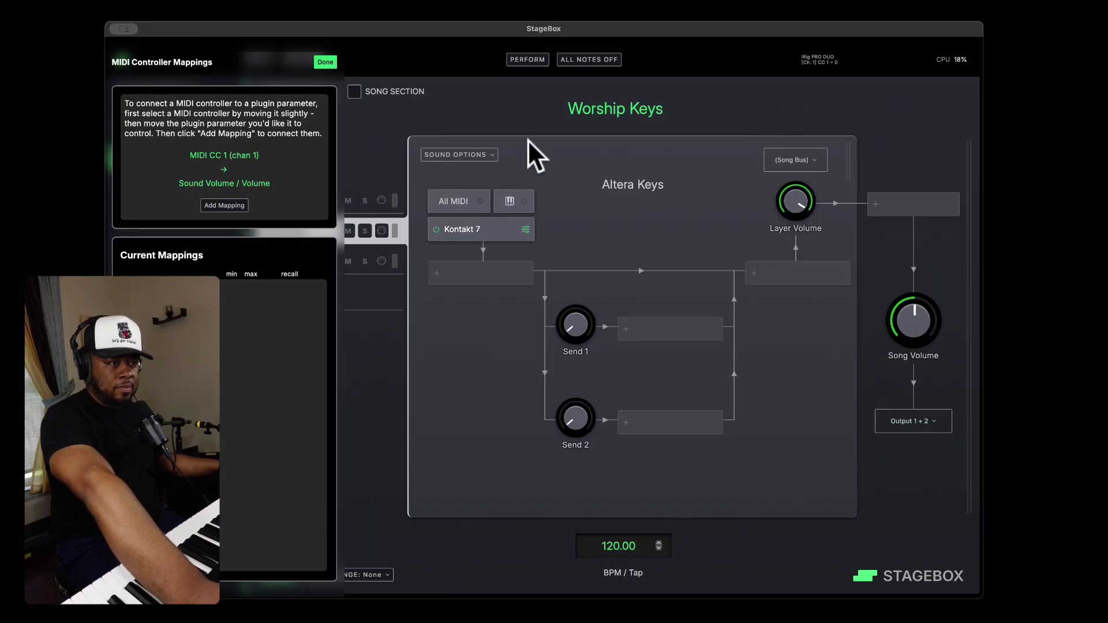
{"action": "left_click", "coordinate": [220, 208]}
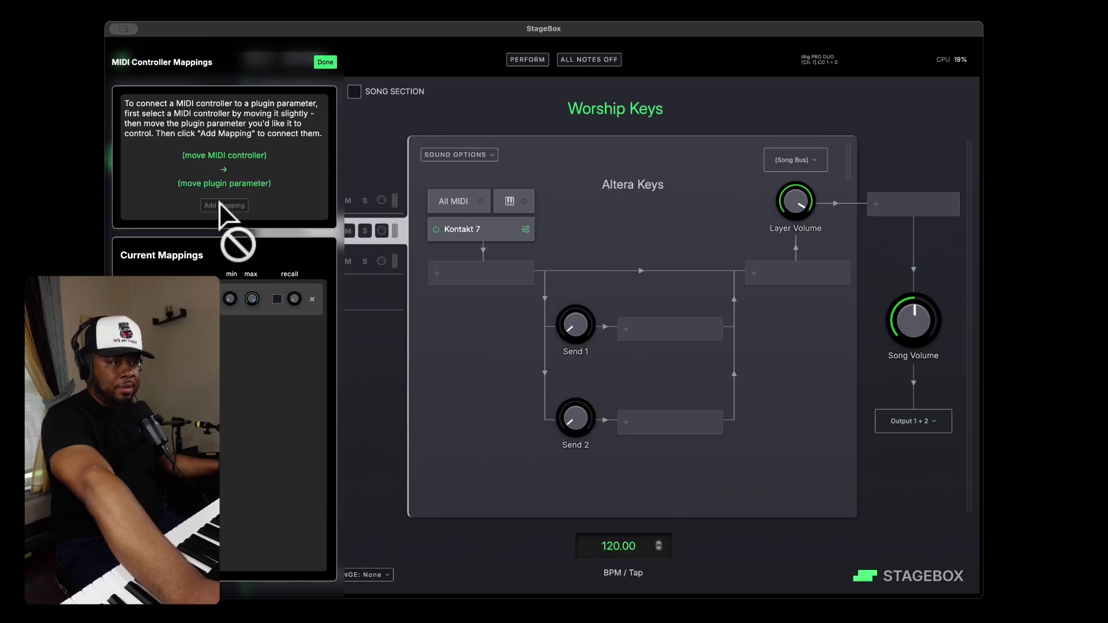
{"action": "left_click", "coordinate": [325, 61]}
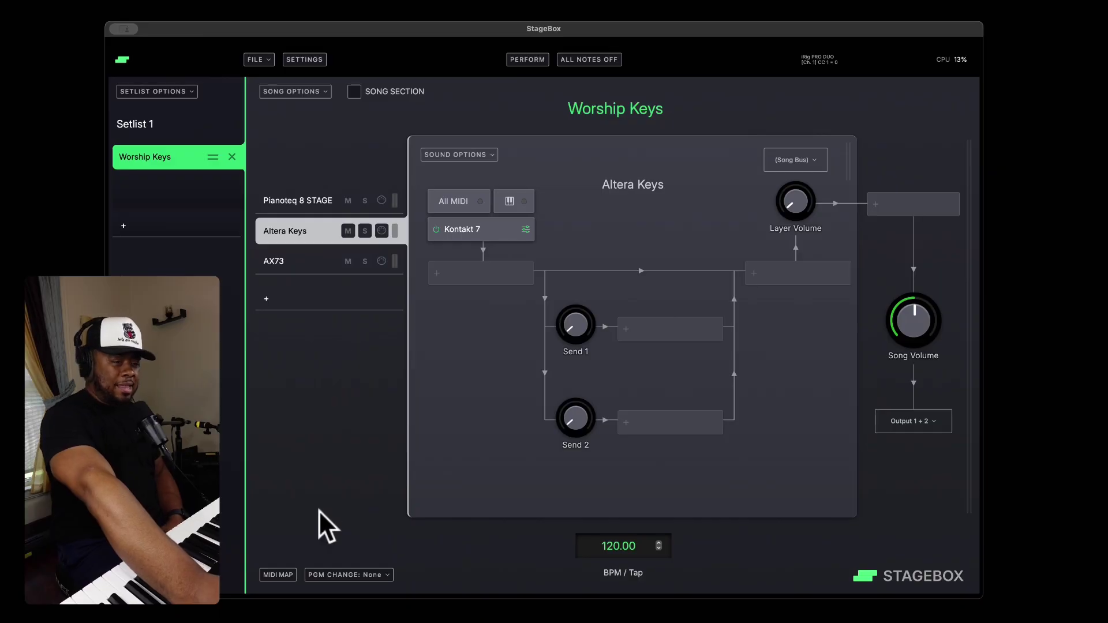
Step: Remove the controller mapping from the Altera Keys layer volume and raise that volume to about midway
{"action": "left_click", "coordinate": [287, 576]}
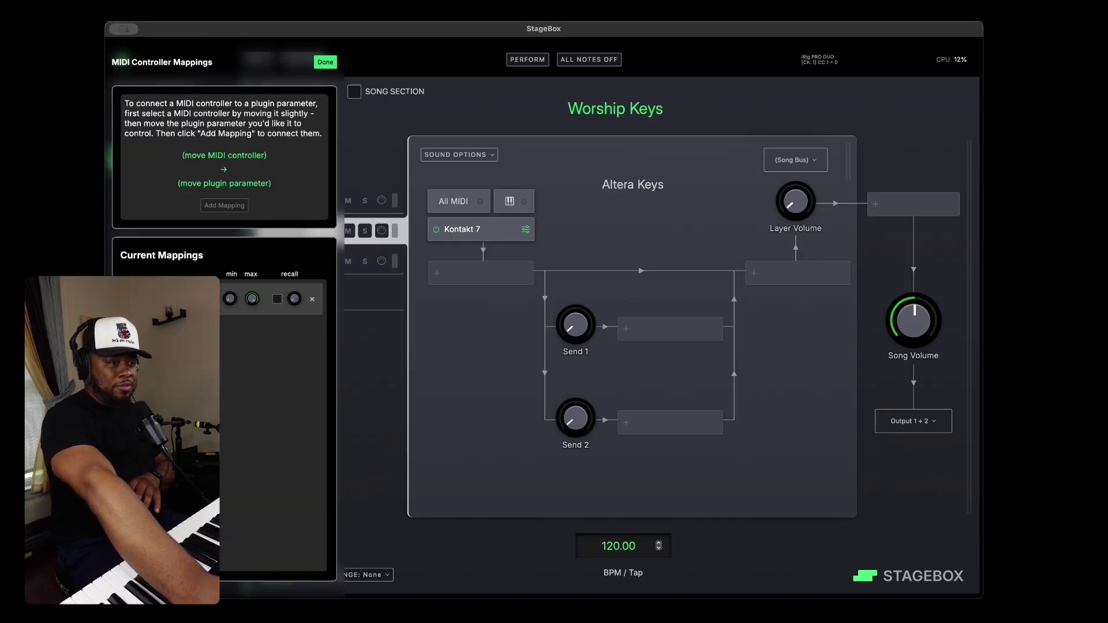
{"action": "left_click", "coordinate": [312, 299]}
{"action": "left_click", "coordinate": [326, 62]}
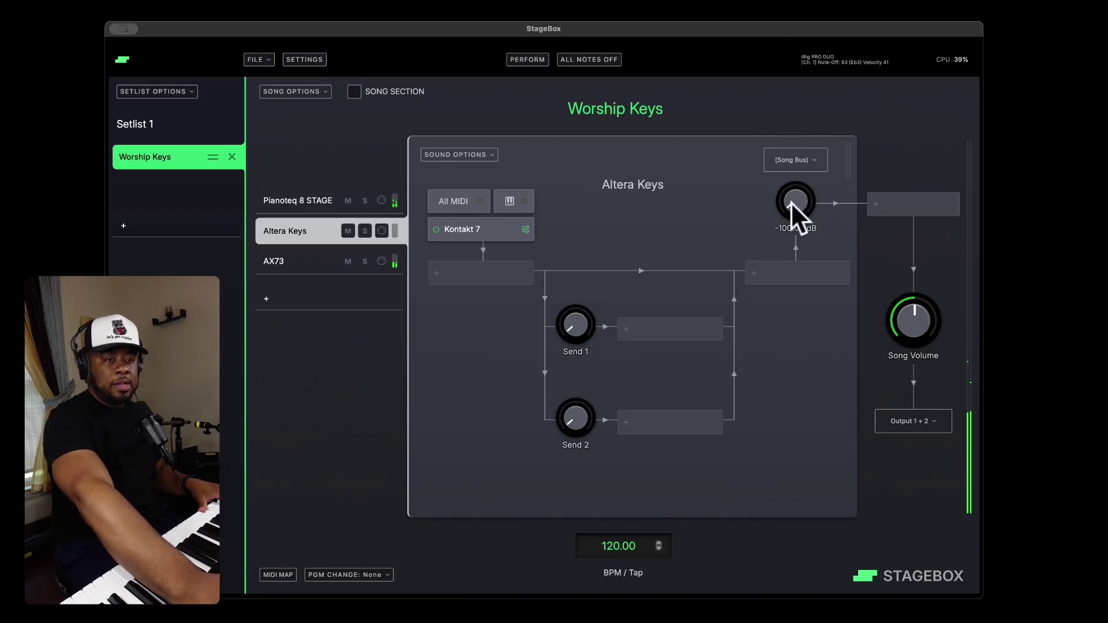
{"action": "left_click_drag", "start_coordinate": [796, 213], "coordinate": [782, 178]}
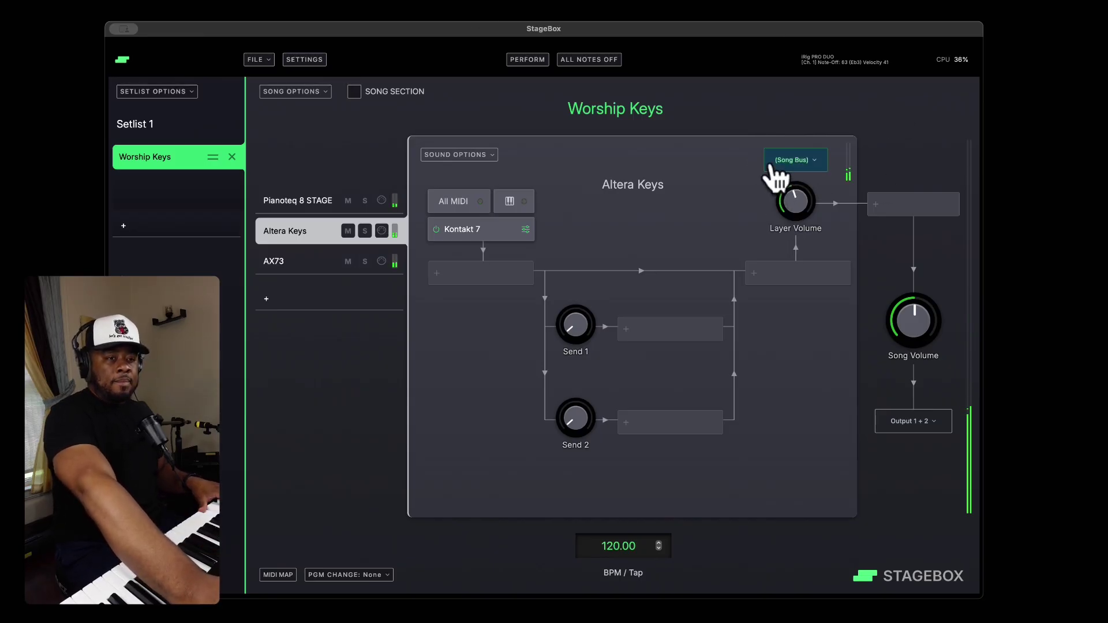
Step: Rename the setlist as Worship Set
{"action": "left_click", "coordinate": [165, 185]}
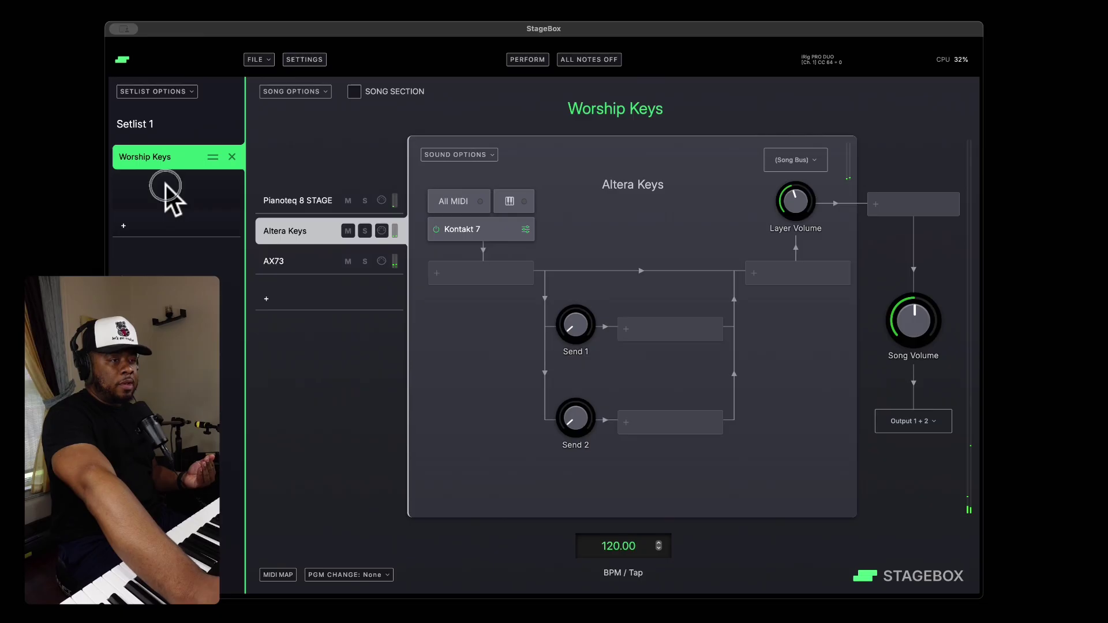
{"action": "double_click", "coordinate": [154, 125]}
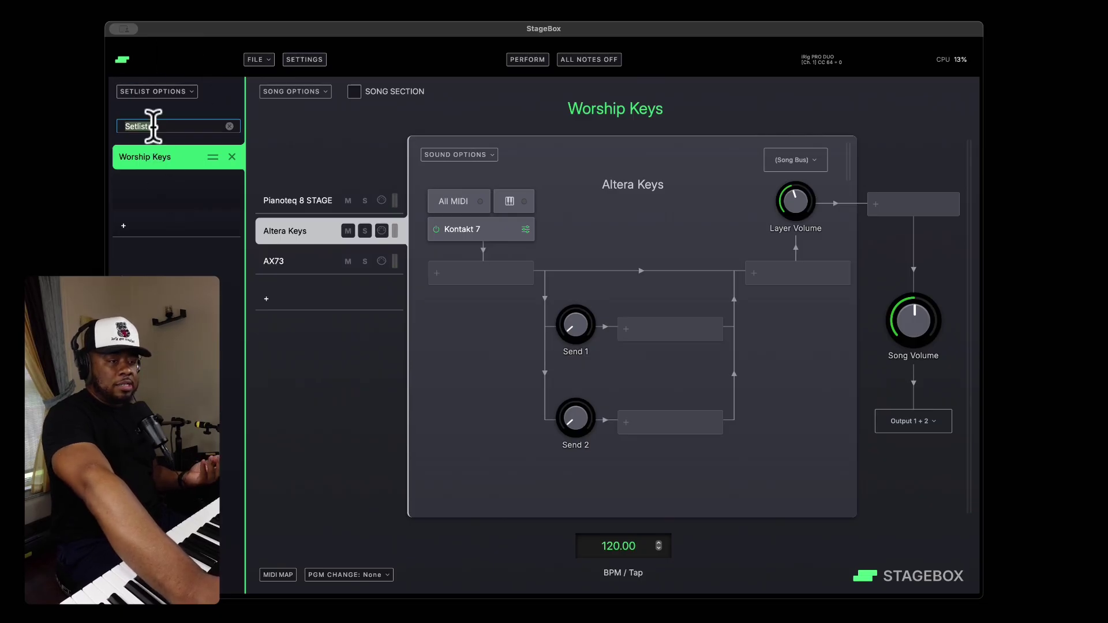
{"action": "type", "text": "Wor"}
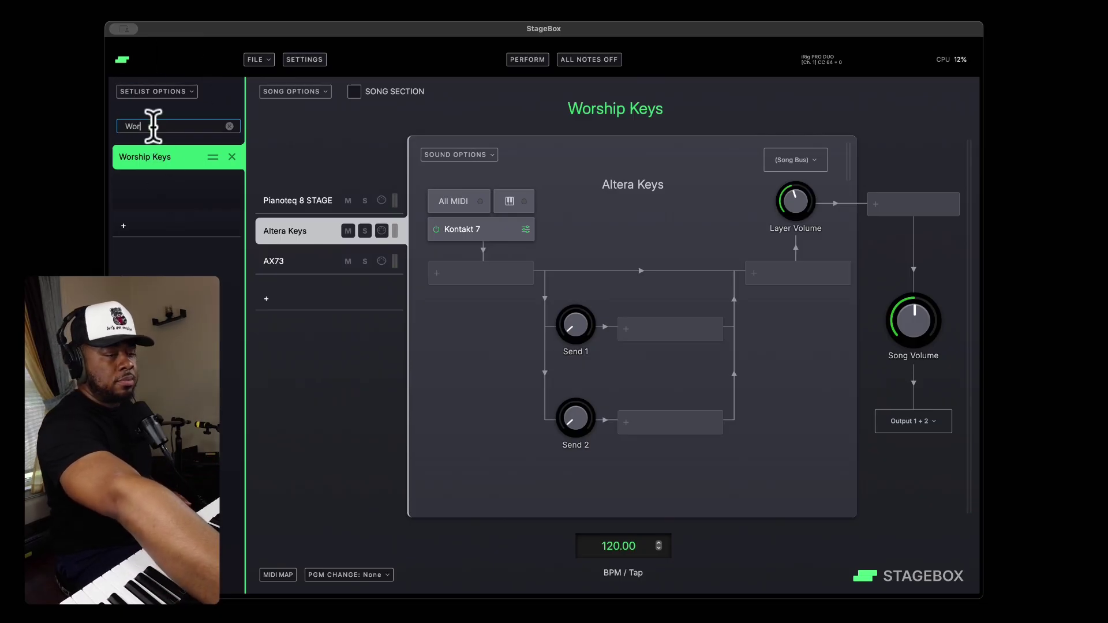
{"action": "type", "text": "ship Set"}
Step: Duplicate the Worship Keys song and mark the copy as a song section
{"action": "left_click", "coordinate": [294, 91]}
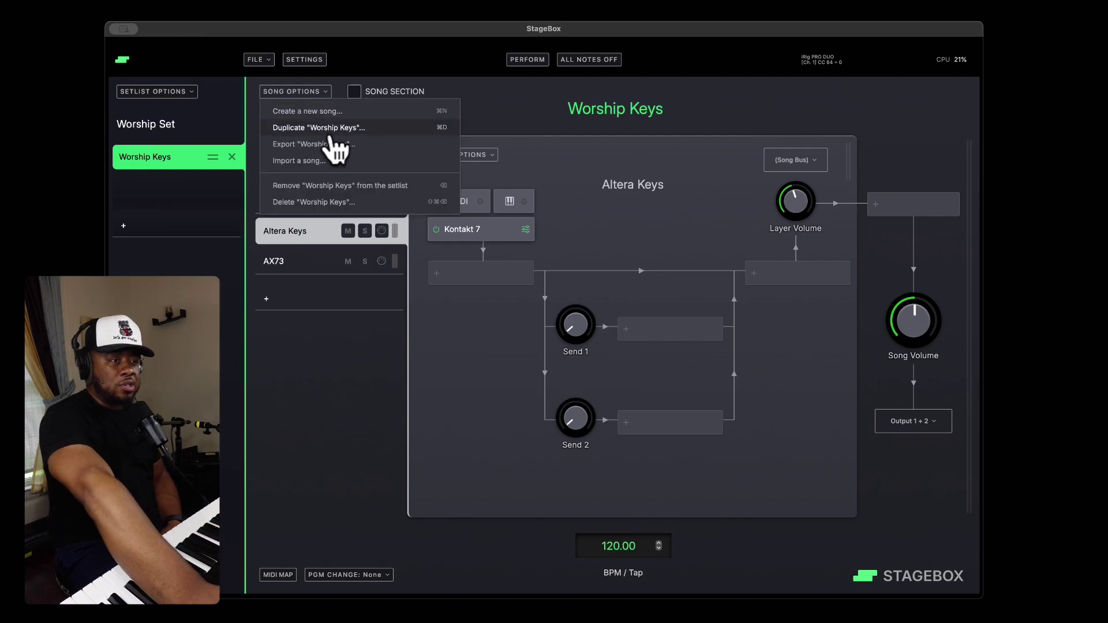
{"action": "left_click", "coordinate": [327, 129]}
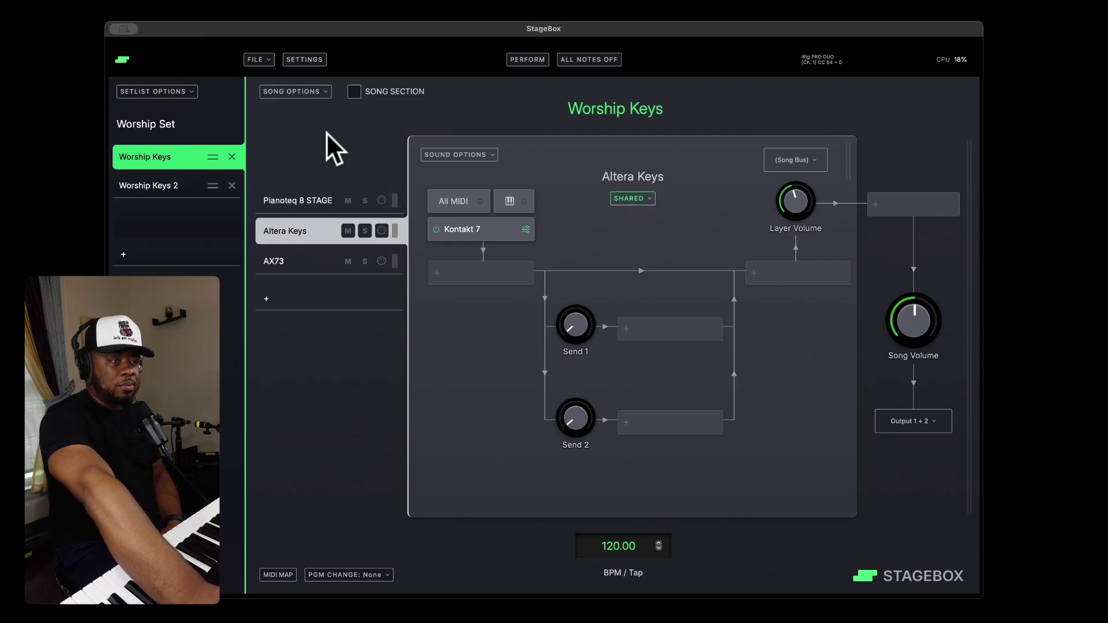
{"action": "left_click", "coordinate": [159, 186]}
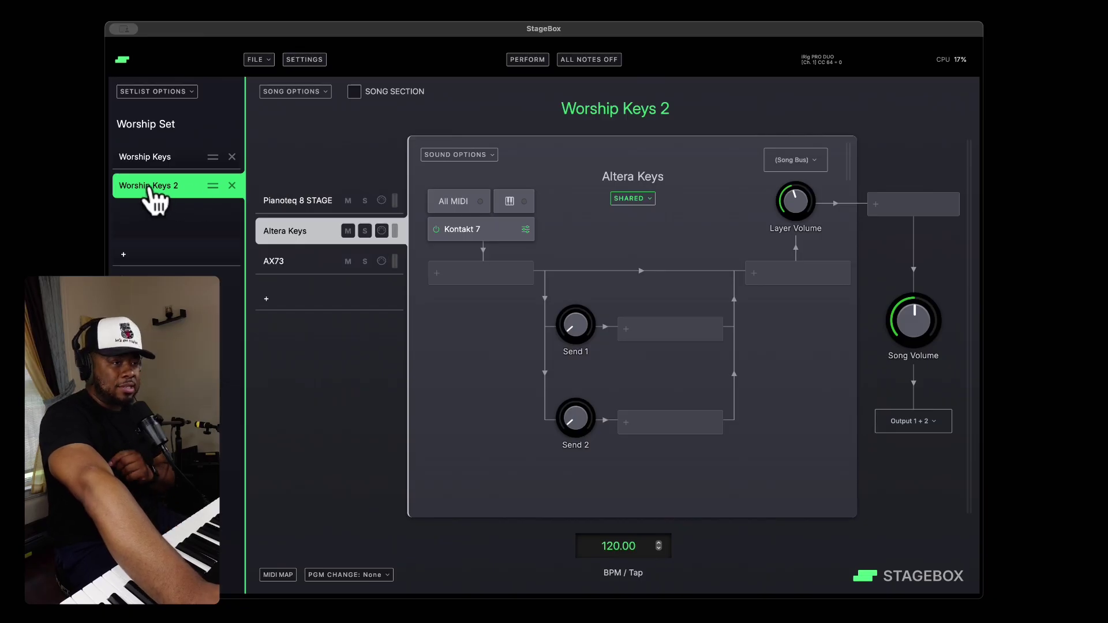
{"action": "left_click", "coordinate": [354, 93]}
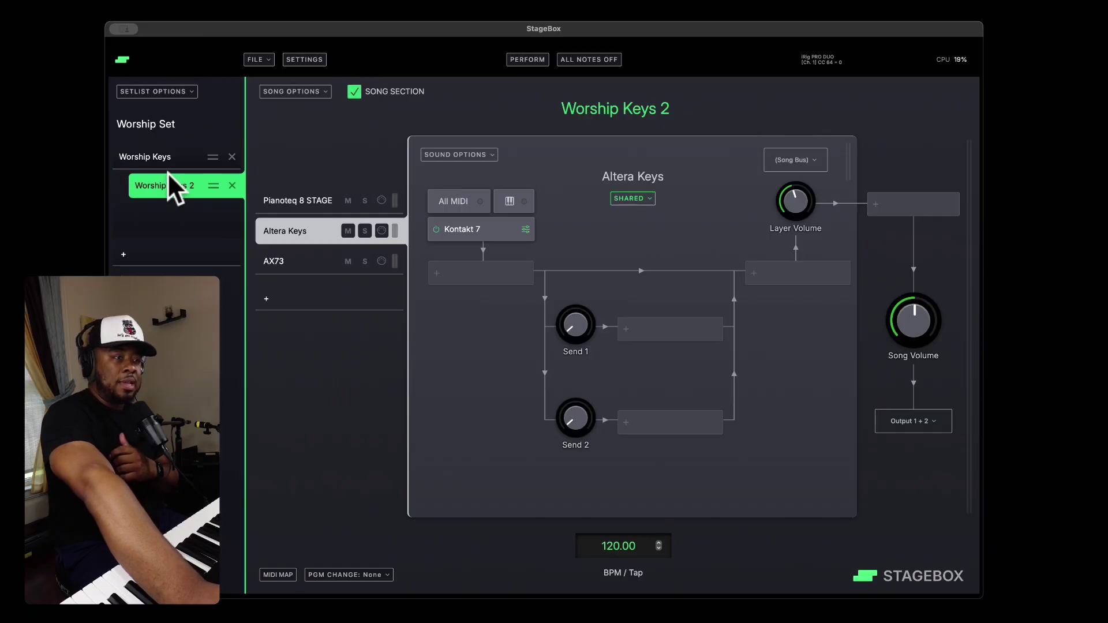
Step: Rename the Worship Keys 2 song section as High Worship
{"action": "double_click", "coordinate": [157, 186]}
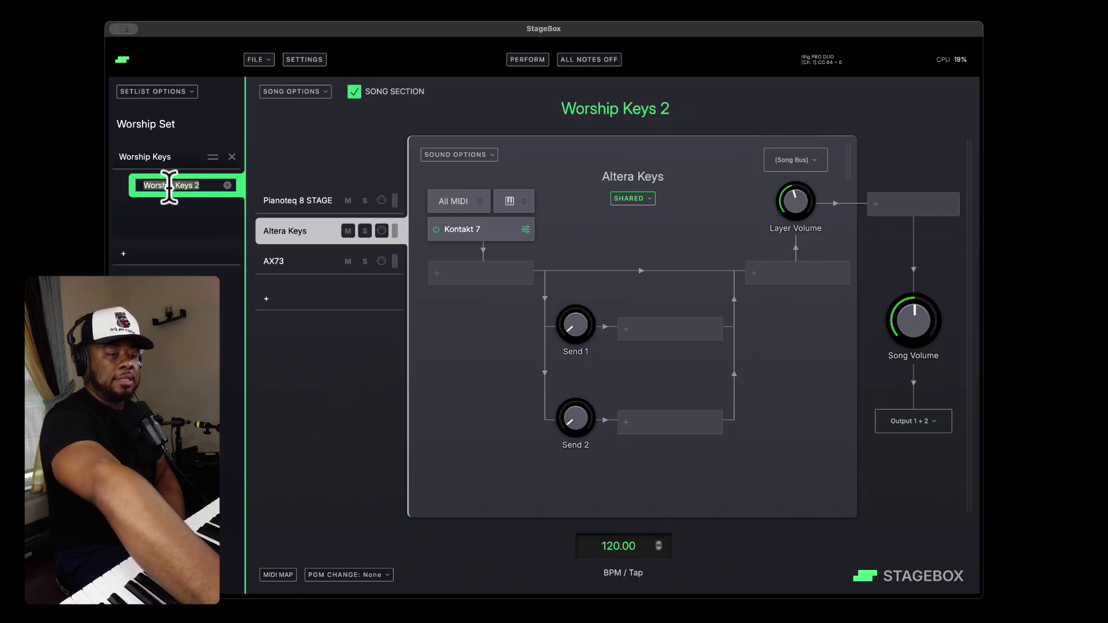
{"action": "type", "text": "High Worship"}
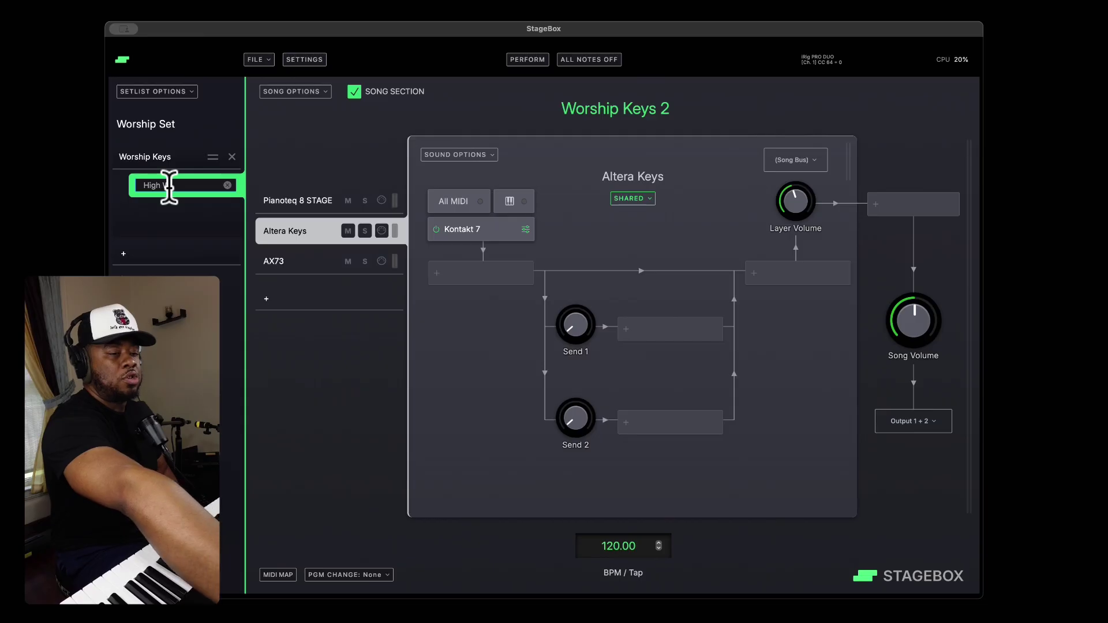
{"action": "key", "text": "Return"}
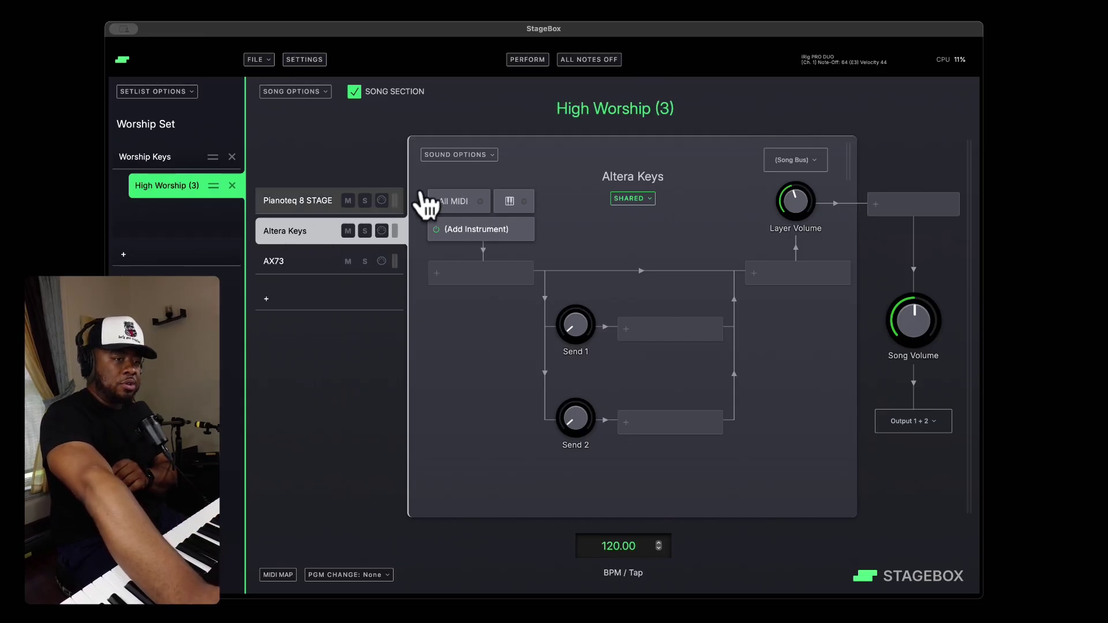
Step: Remove the Altera Keys and AX73 layers from the High Worship section, keeping only the Pianoteq 8 STAGE layer
{"action": "left_click", "coordinate": [486, 155]}
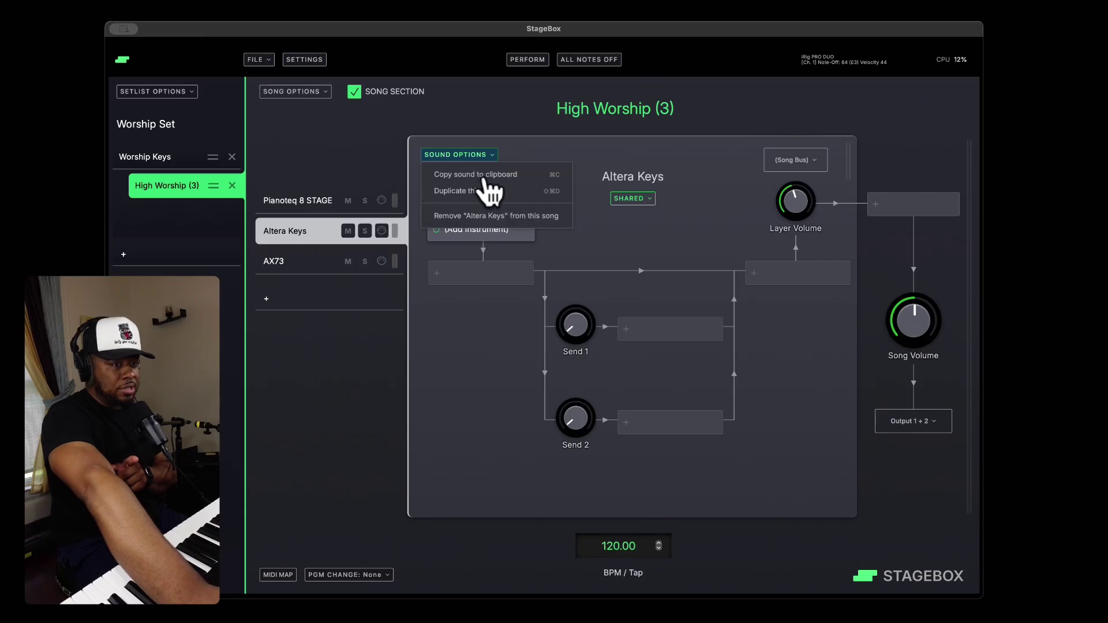
{"action": "left_click", "coordinate": [488, 218]}
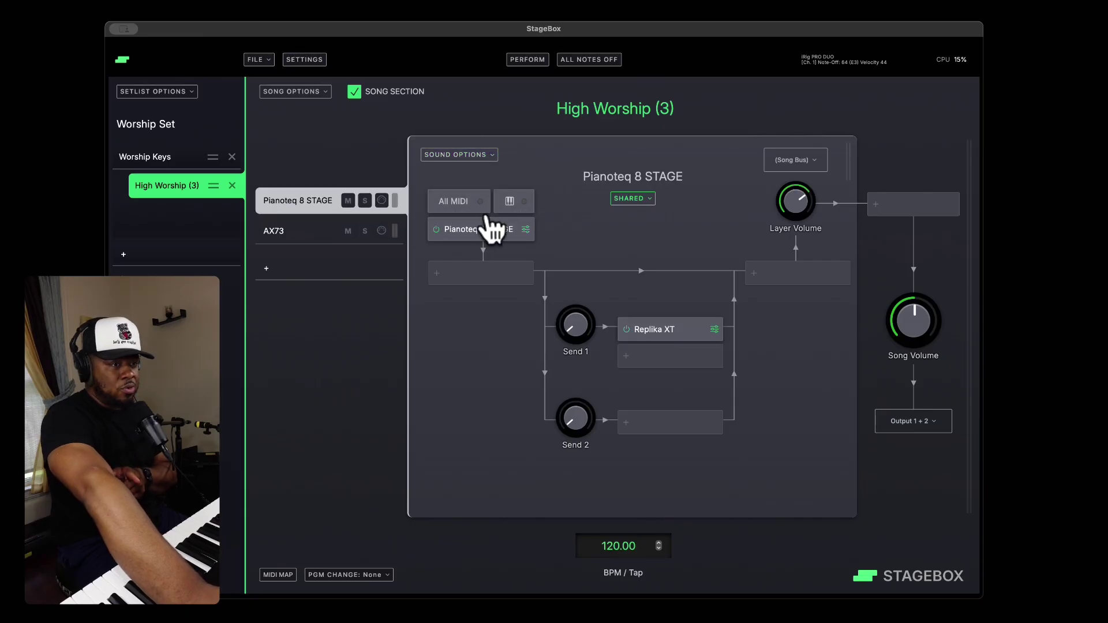
{"action": "left_click", "coordinate": [292, 232]}
{"action": "left_click", "coordinate": [492, 156]}
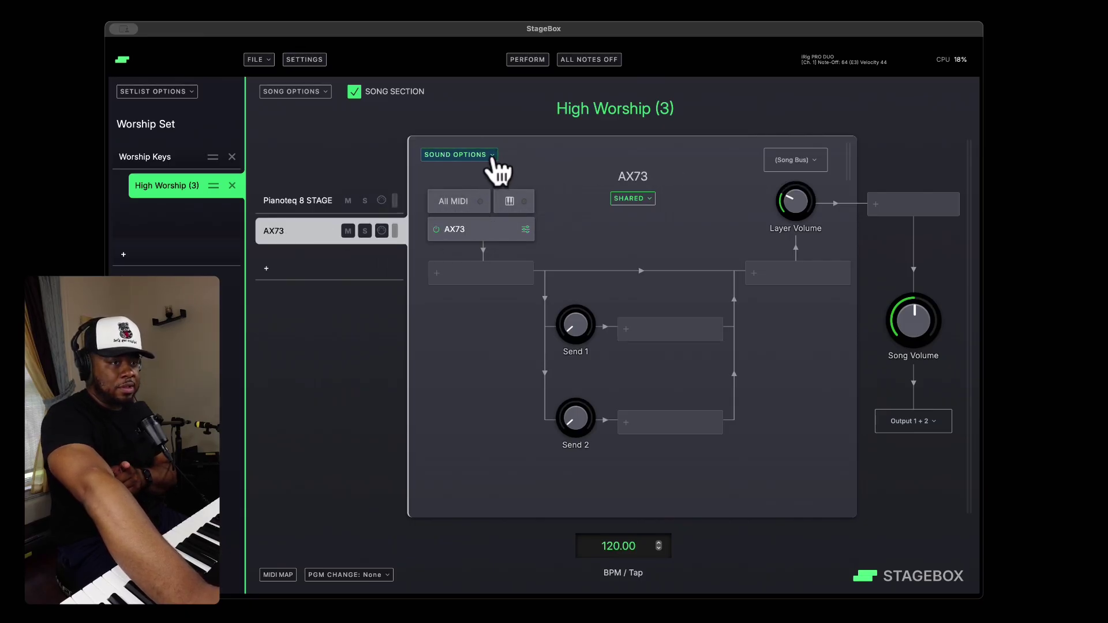
{"action": "left_click", "coordinate": [461, 217]}
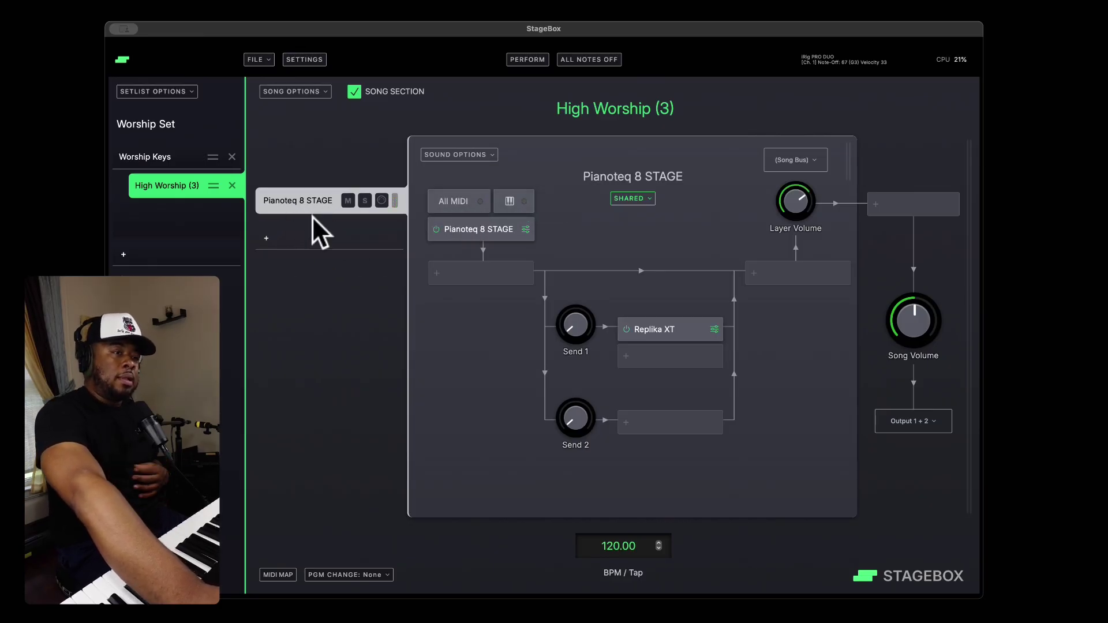
Step: Add Gospel Musicians' MKSensation Xtreme as a new layer in the High Worship section
{"action": "left_click", "coordinate": [271, 243]}
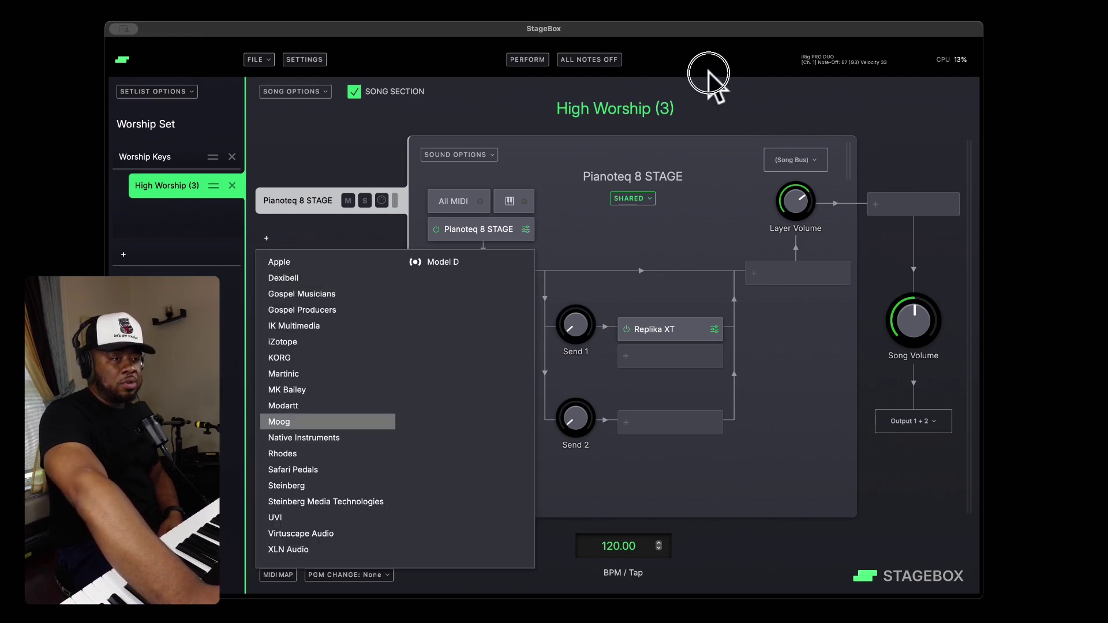
{"action": "mouse_move", "coordinate": [320, 297]}
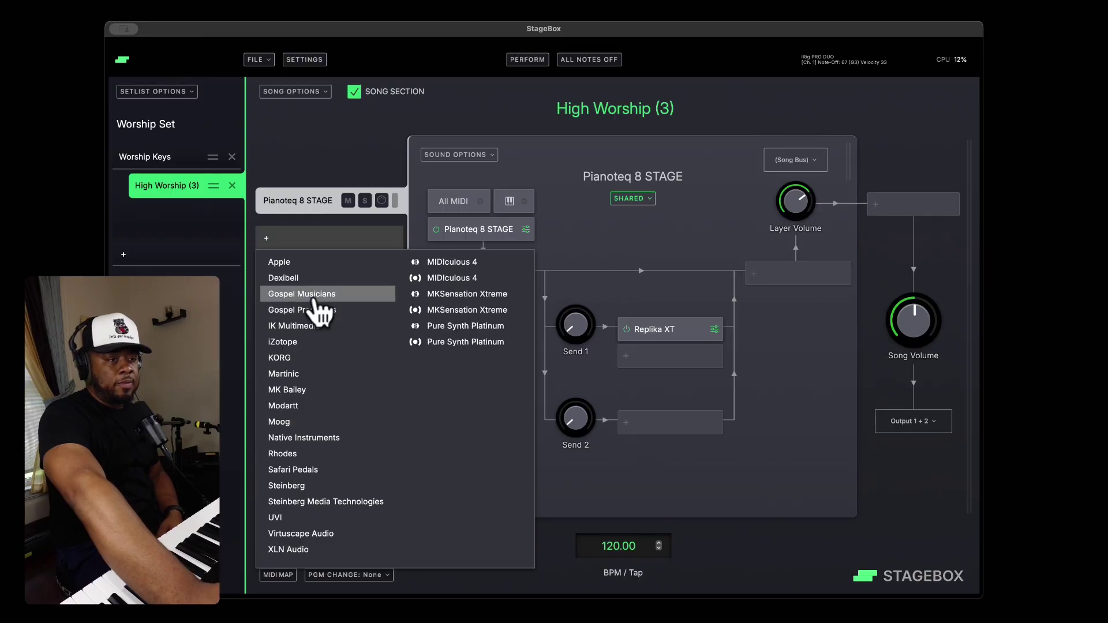
{"action": "left_click", "coordinate": [465, 295]}
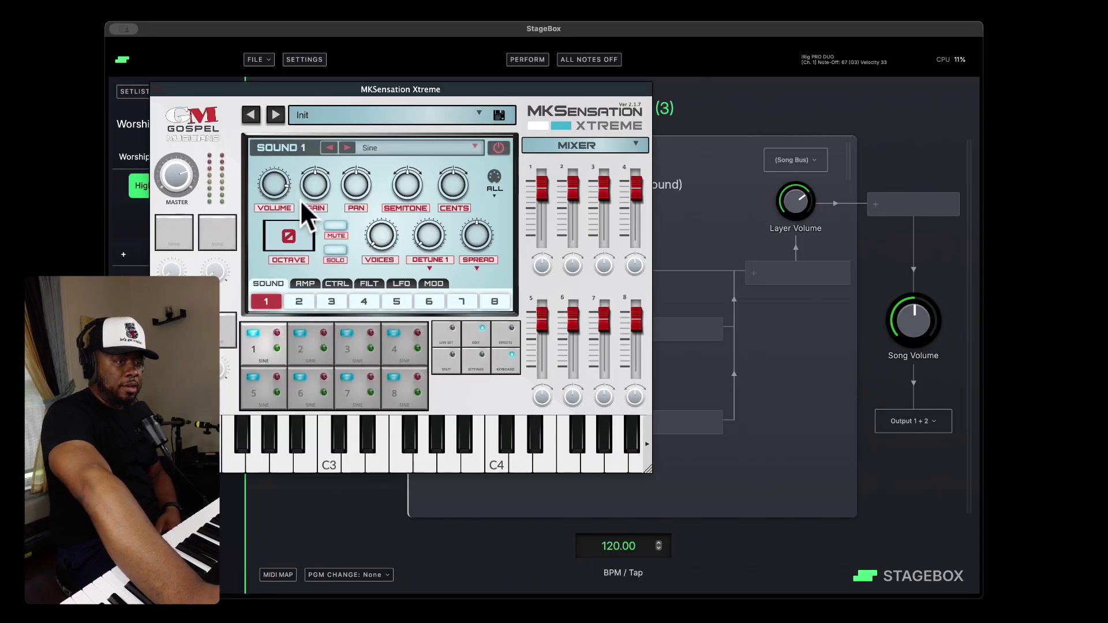
Step: Load the Analog Fresh preset from the factory 05 Analog and Synths bank in MKSensation Xtreme, declining the version updates, and close the plugin window
{"action": "left_click", "coordinate": [428, 115]}
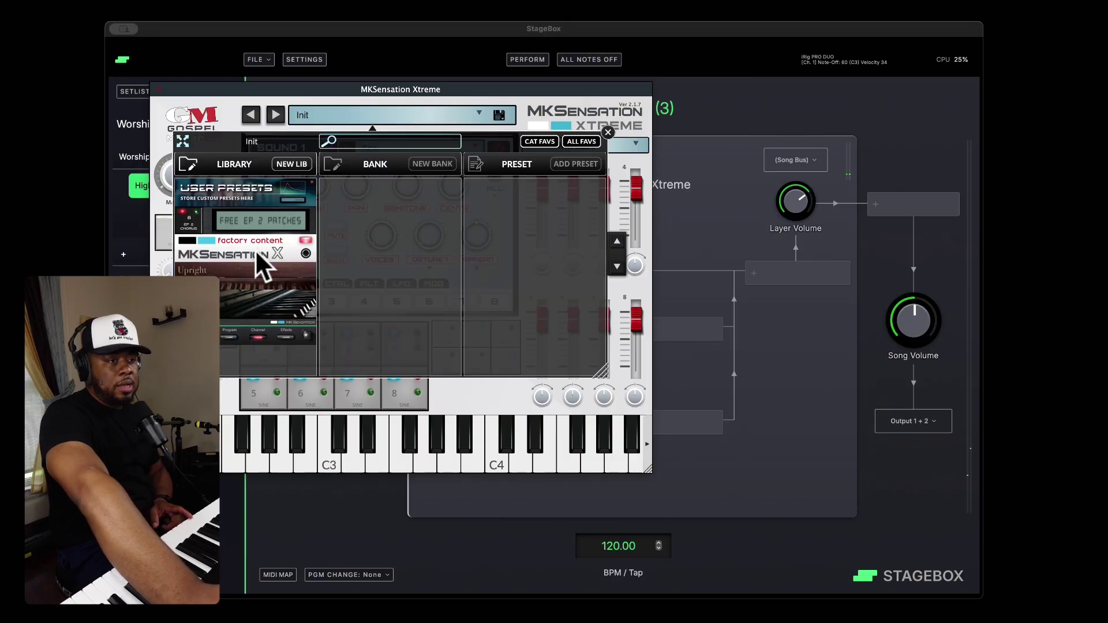
{"action": "left_click", "coordinate": [255, 249]}
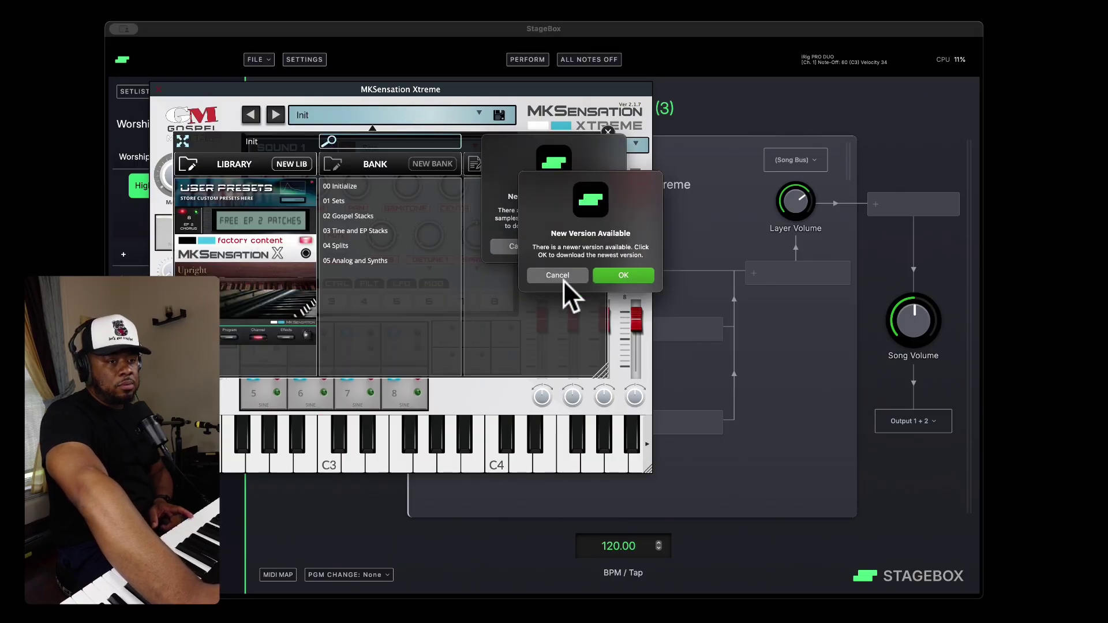
{"action": "left_click", "coordinate": [560, 274]}
{"action": "left_click", "coordinate": [520, 246]}
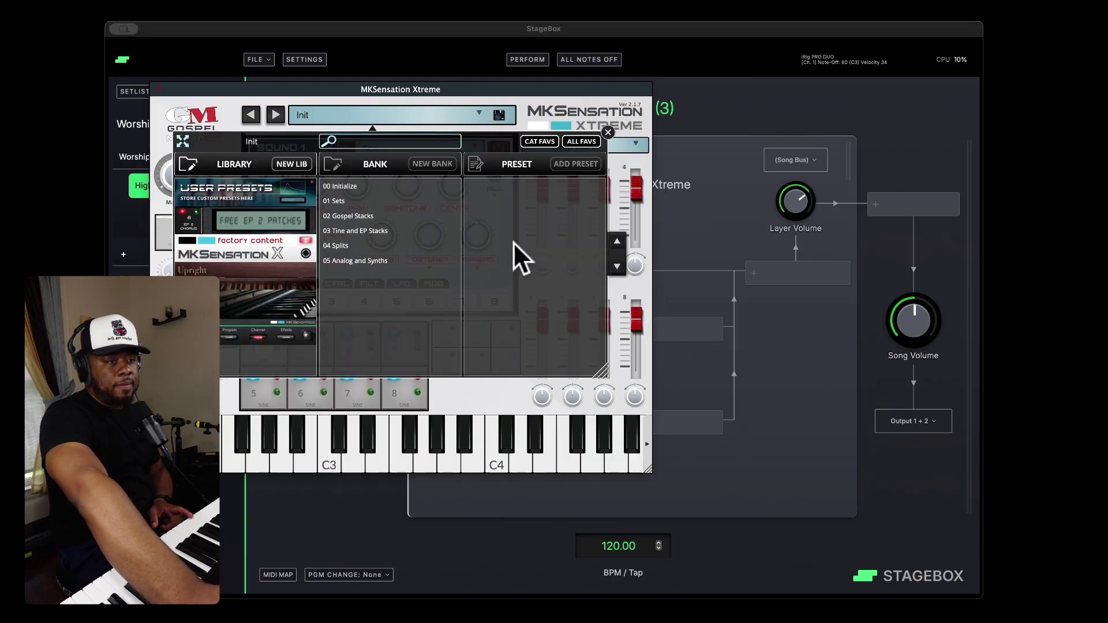
{"action": "left_click", "coordinate": [353, 261]}
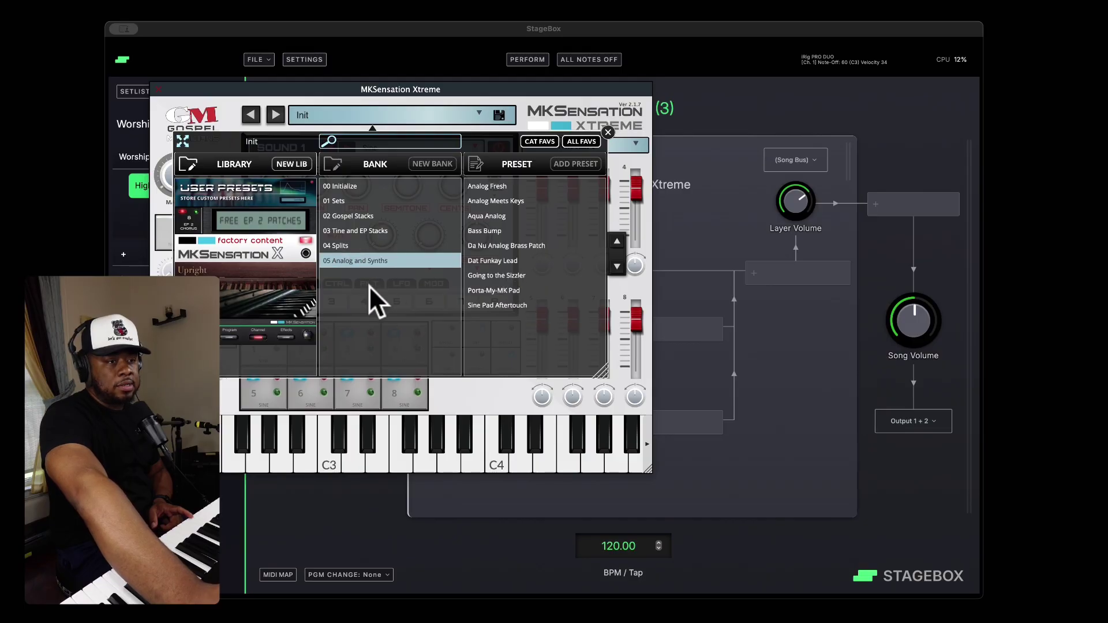
{"action": "left_click", "coordinate": [492, 186]}
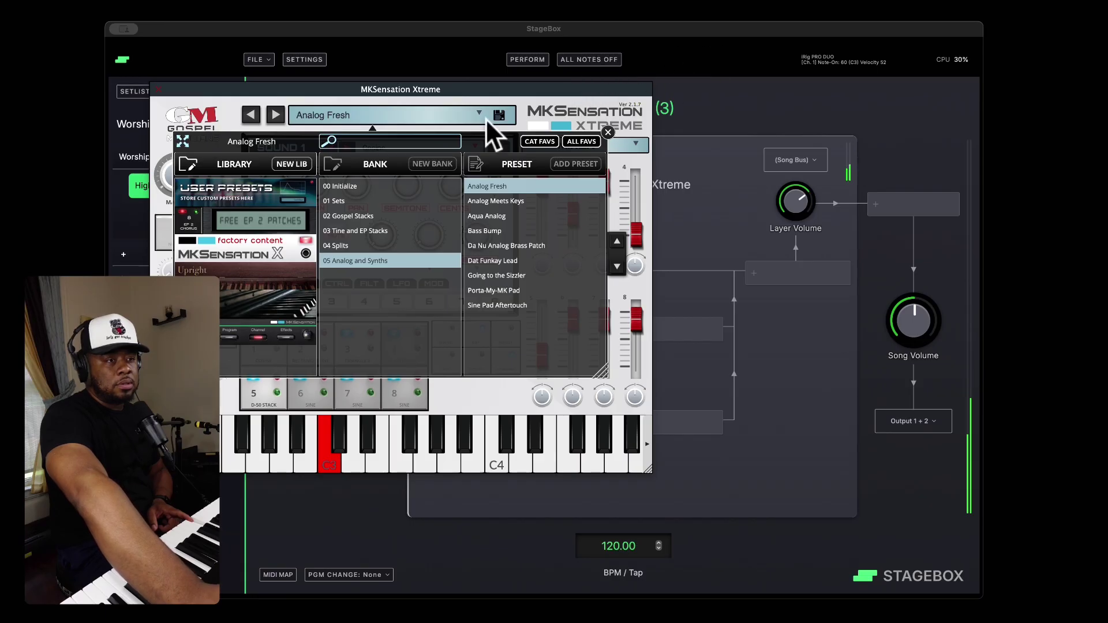
{"action": "left_click", "coordinate": [160, 90]}
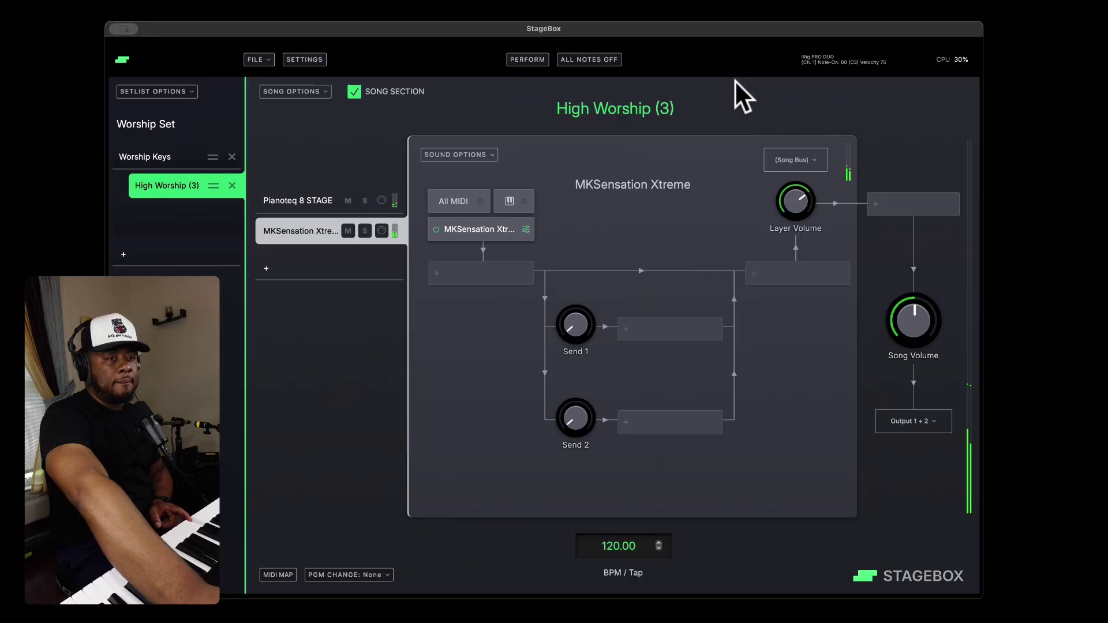
{"action": "left_click", "coordinate": [741, 237]}
{"action": "left_click", "coordinate": [665, 265]}
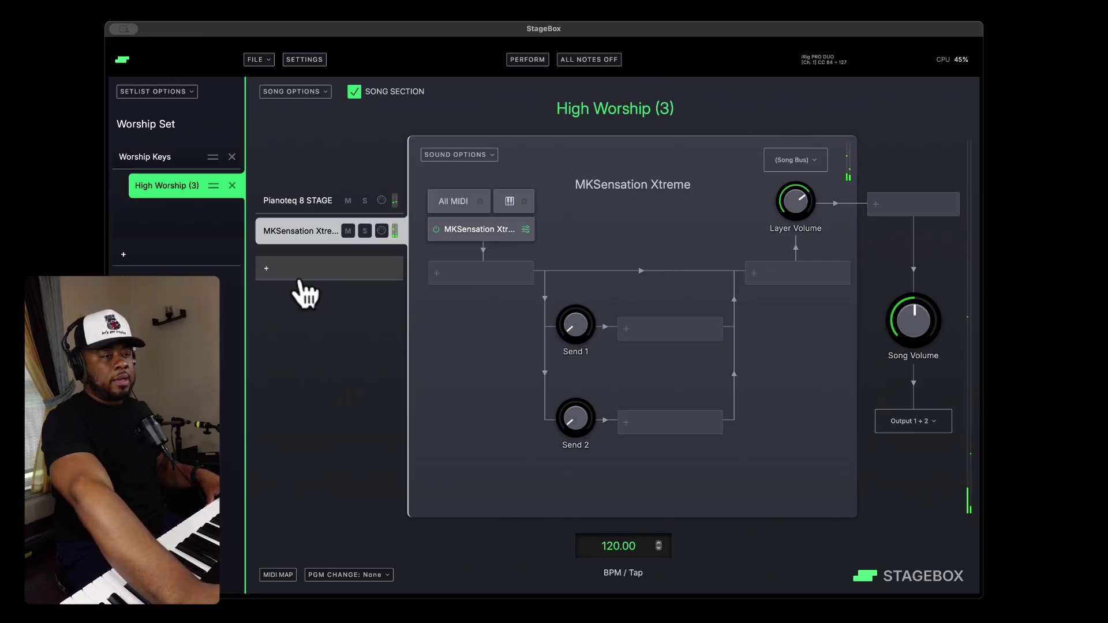
Step: Add Native Instruments' Kontakt 7 as a third layer in the High Worship section
{"action": "left_click", "coordinate": [266, 275]}
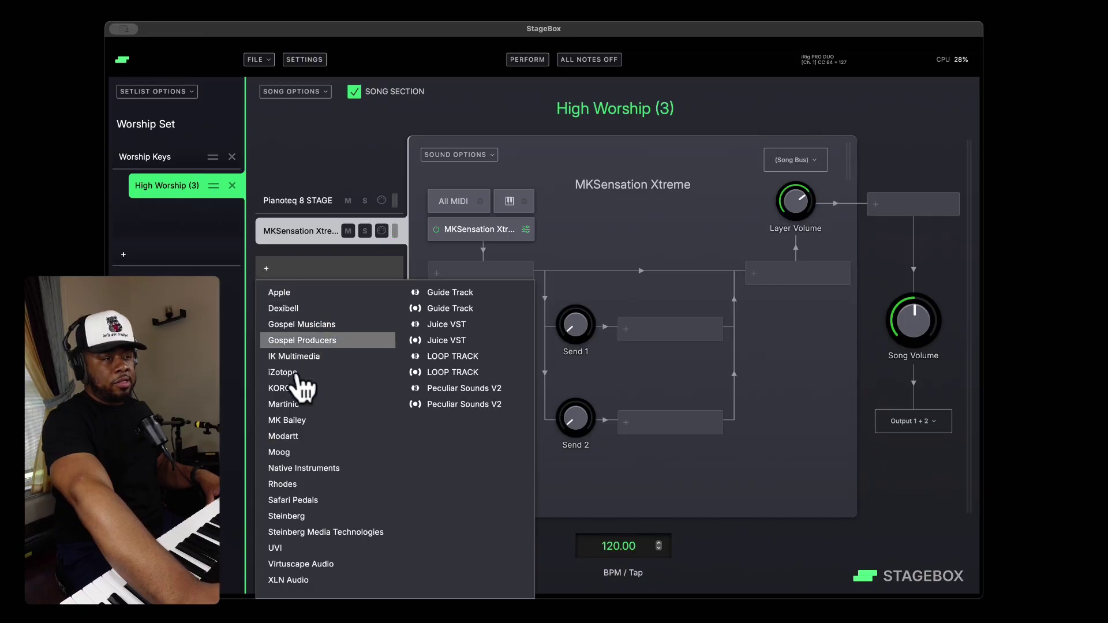
{"action": "mouse_move", "coordinate": [297, 473]}
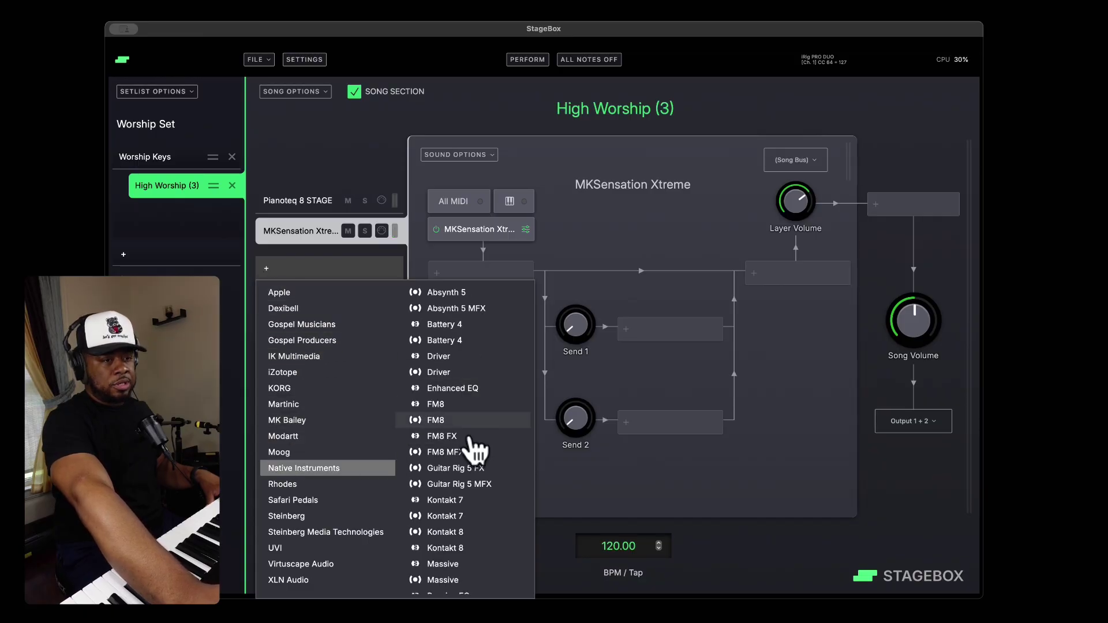
{"action": "left_click", "coordinate": [458, 523]}
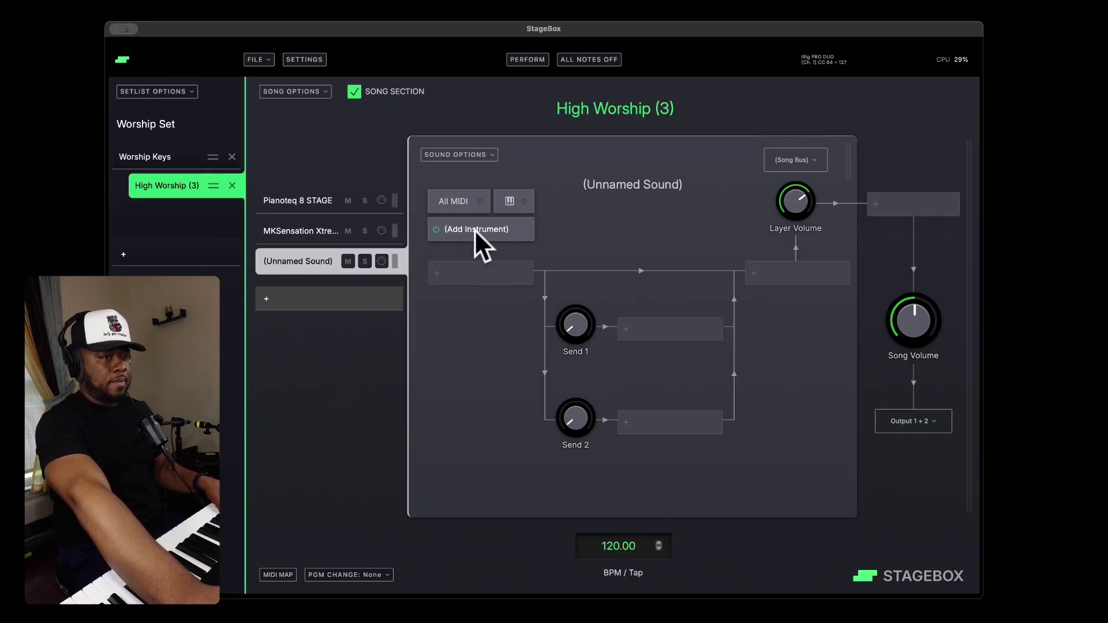
Step: Load the String Ensemble Essential instrument in Kontakt 7, close the plugin window, and lower that layer's volume to about midway
{"action": "scroll", "coordinate": [372, 208], "scroll_direction": "down", "scroll_amount": 15}
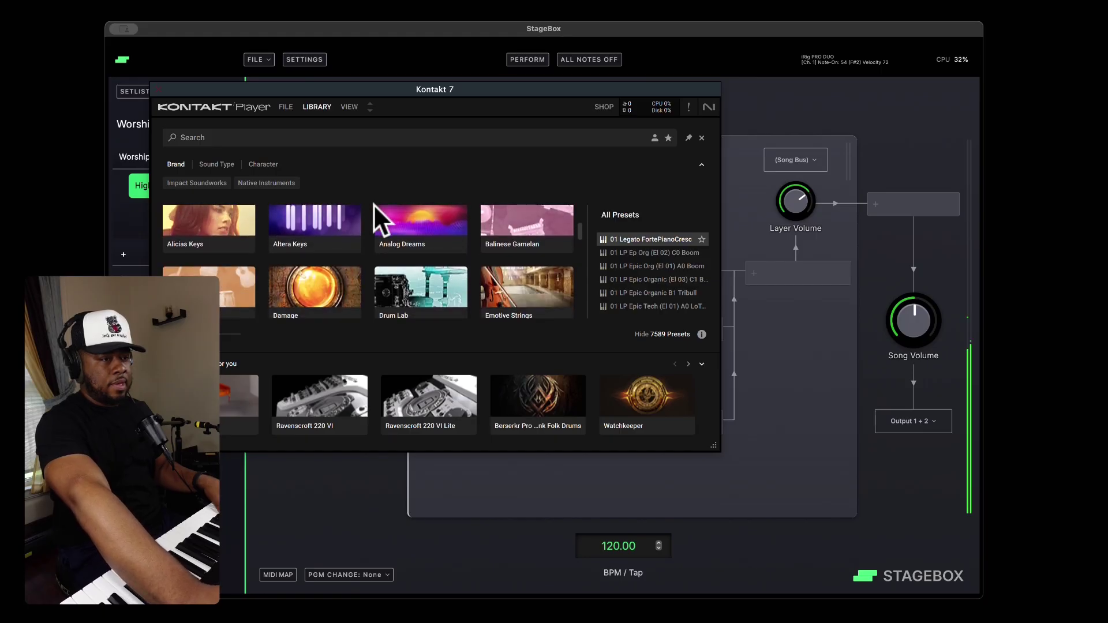
{"action": "scroll", "coordinate": [373, 204], "scroll_direction": "down", "scroll_amount": 10}
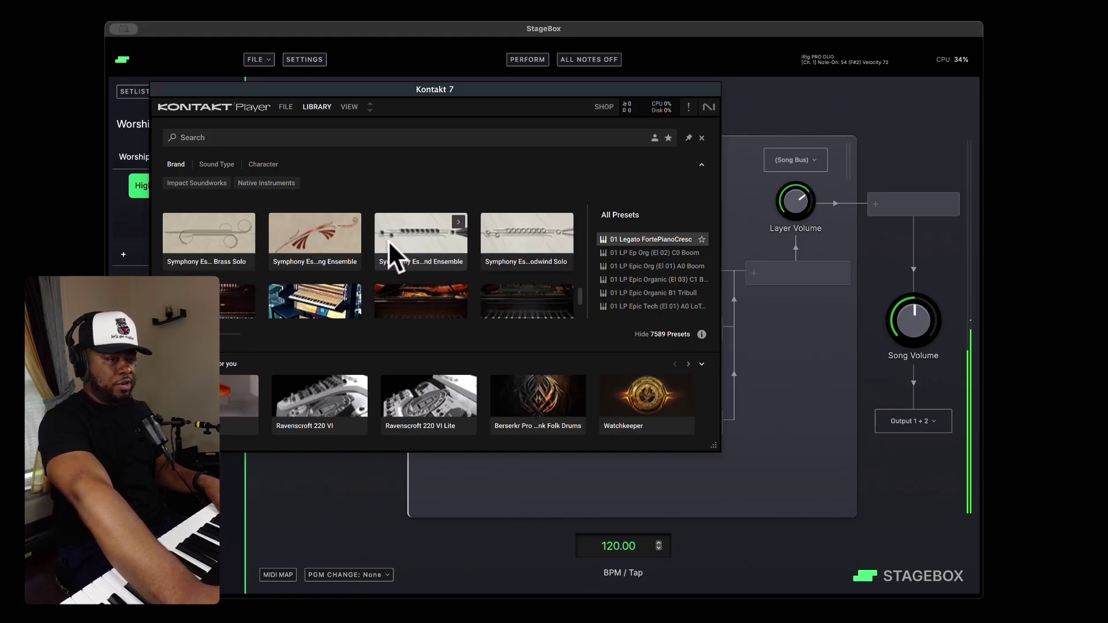
{"action": "left_click", "coordinate": [475, 241]}
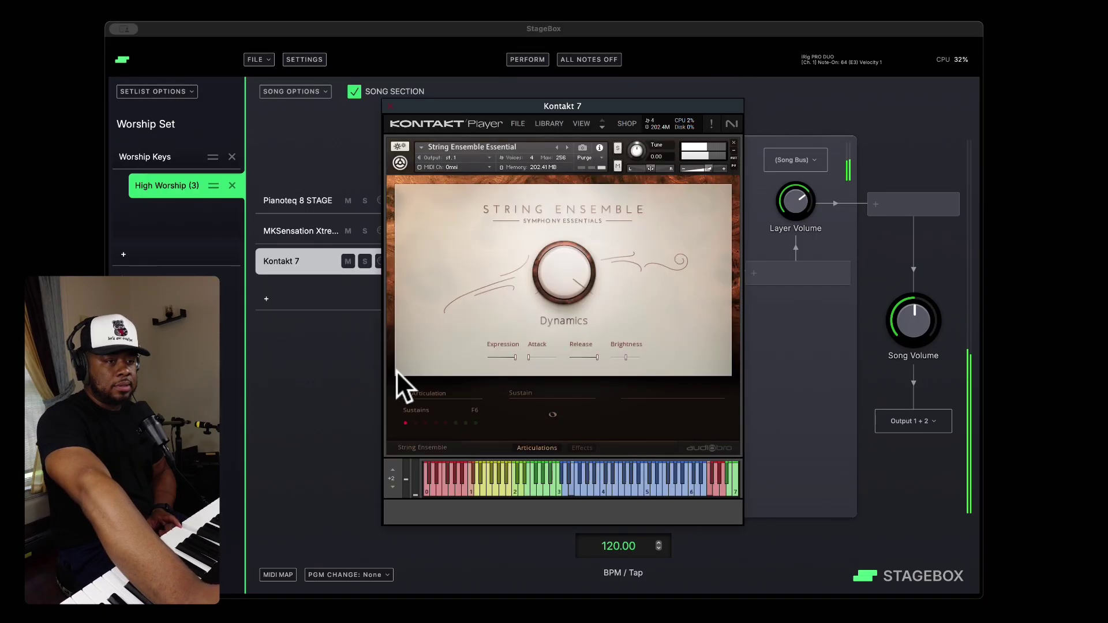
{"action": "left_click", "coordinate": [392, 106]}
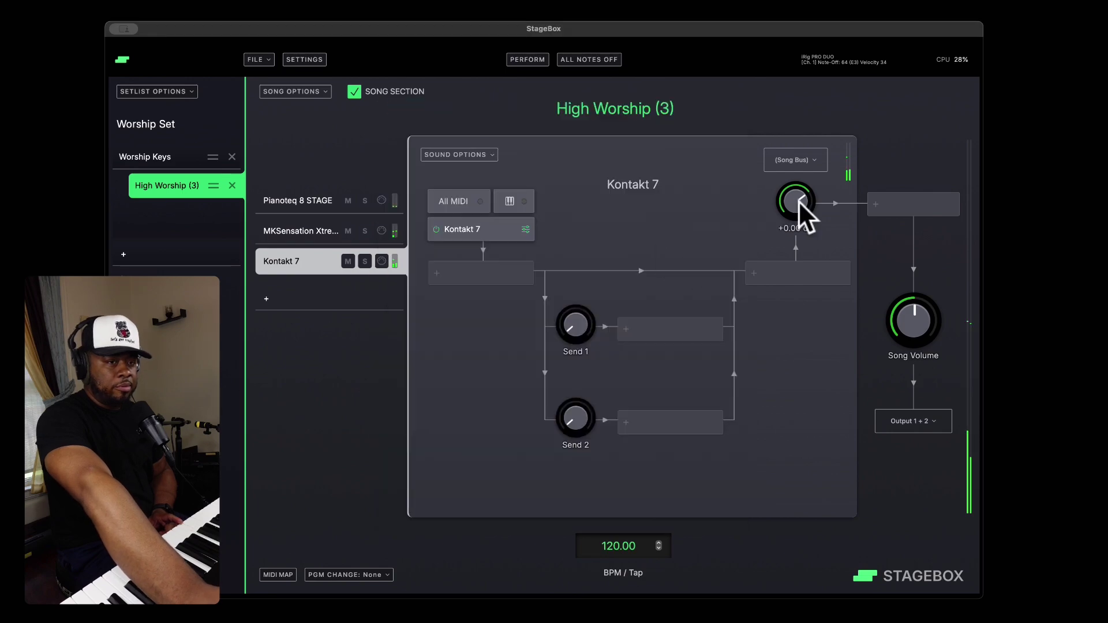
{"action": "mouse_move", "coordinate": [798, 202]}
{"action": "mouse_move", "coordinate": [798, 202]}
{"action": "left_mouse_down"}
{"action": "mouse_move", "coordinate": [799, 239]}
{"action": "mouse_move", "coordinate": [798, 224]}
{"action": "left_mouse_up"}
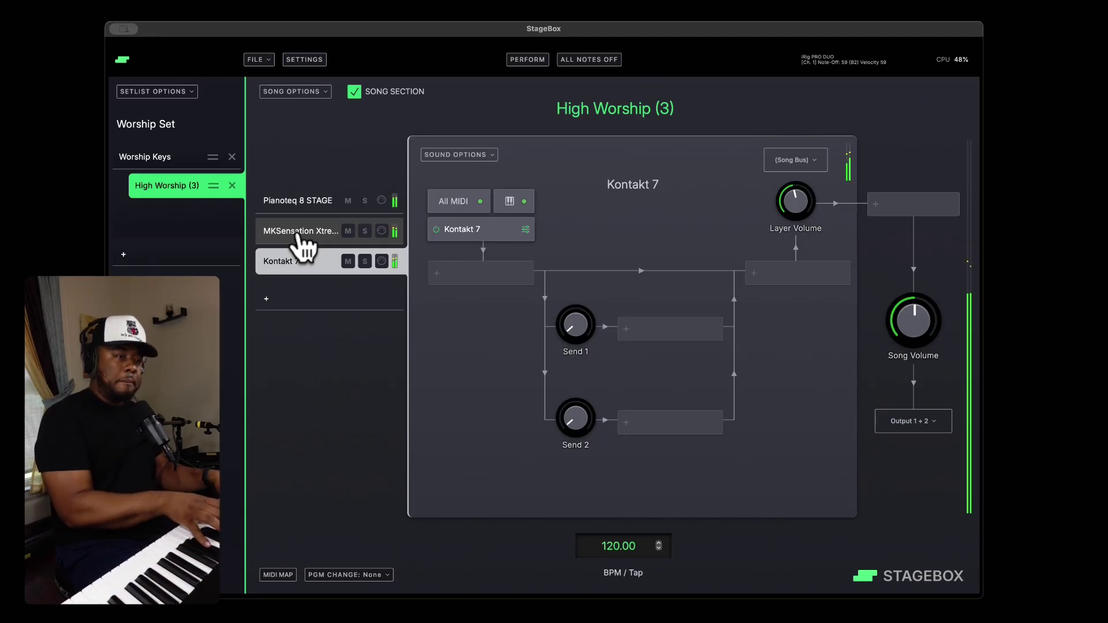
Step: Switch back and forth between the Worship Keys song and its High Worship section to compare their sounds while playing
{"action": "left_click", "coordinate": [144, 159]}
{"action": "left_click", "coordinate": [299, 202]}
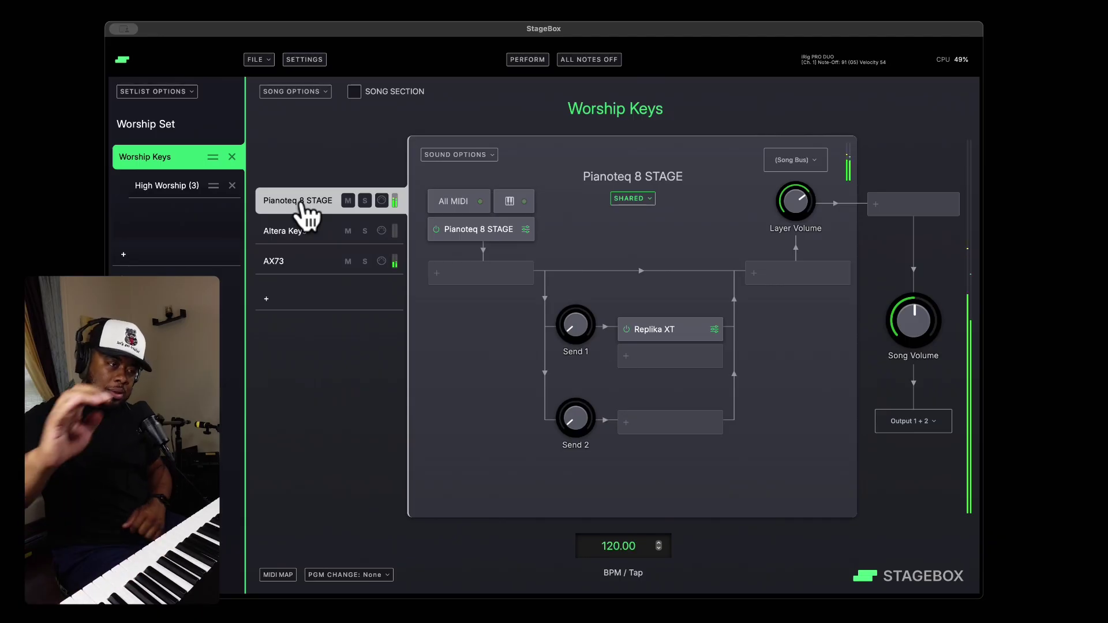
{"action": "left_click", "coordinate": [183, 191]}
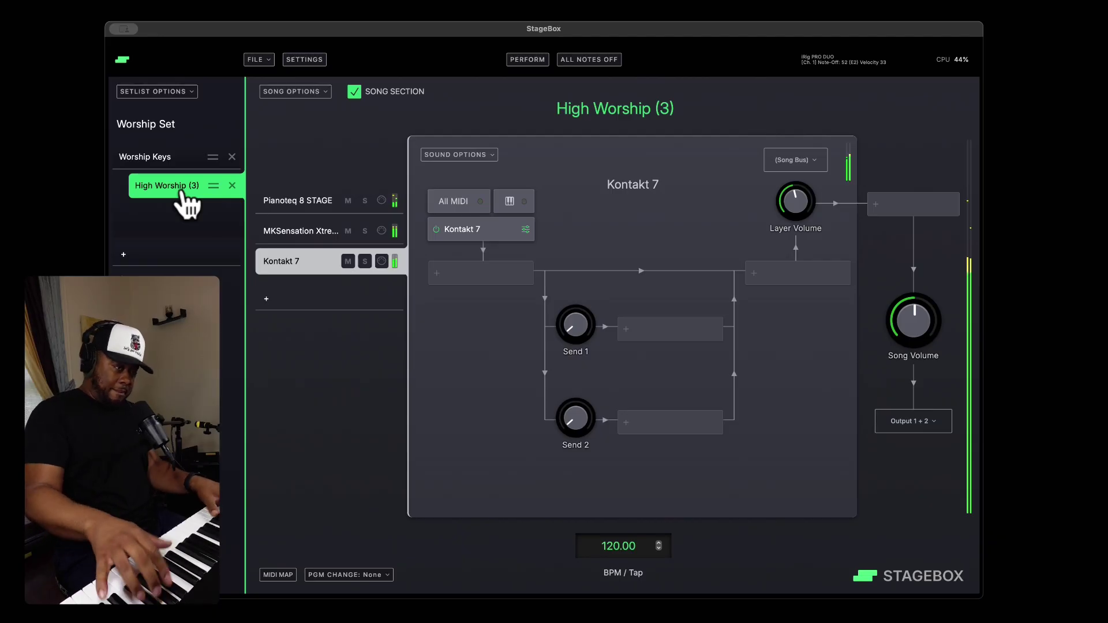
{"action": "left_click", "coordinate": [159, 162]}
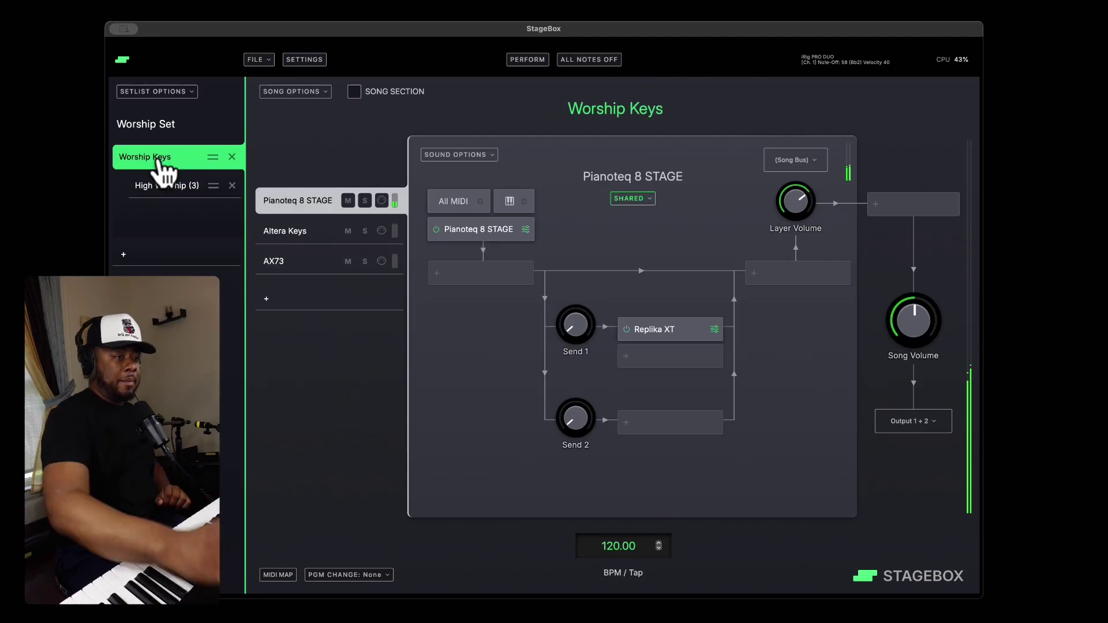